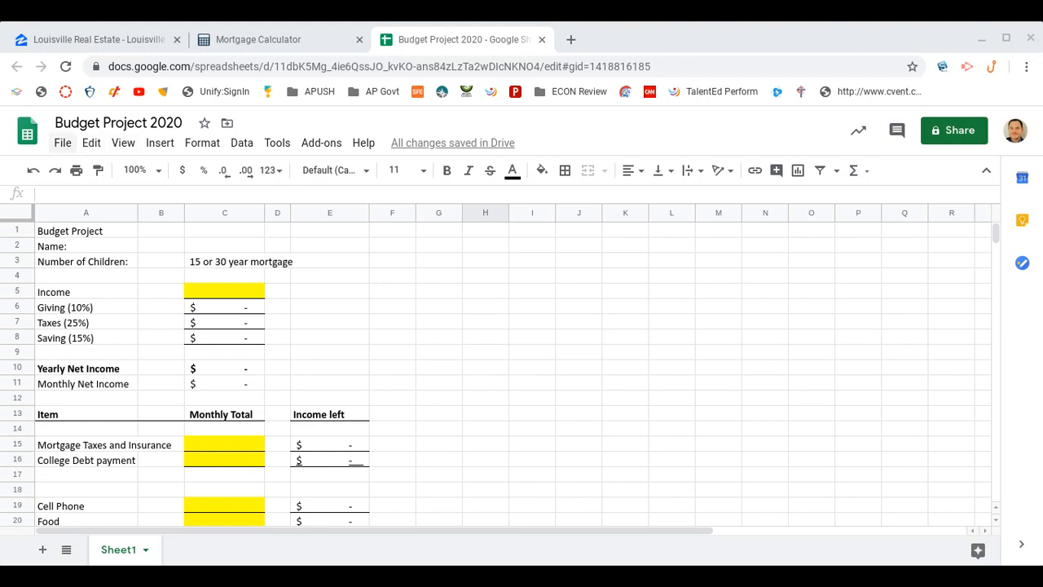
- Make a copy of the budget spreadsheet named with the student's surname followed by "Budget Project", and close the original
click(63, 143)
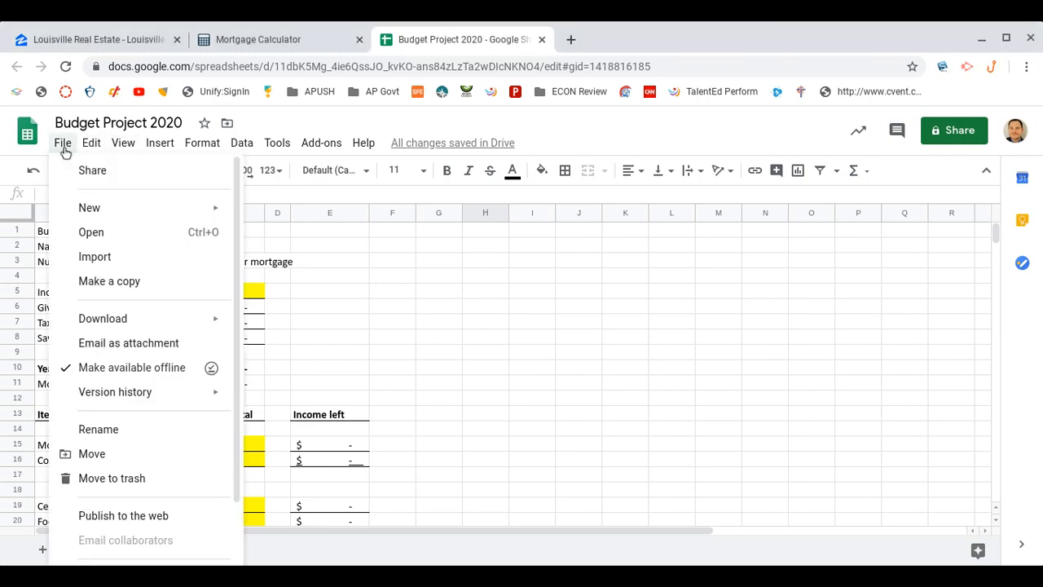
click(114, 282)
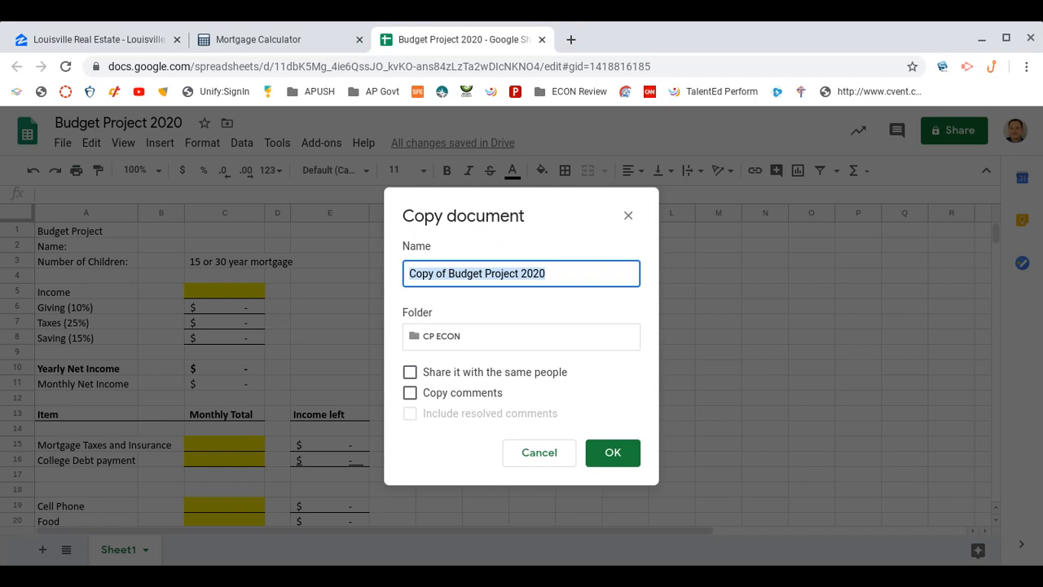
key(BackSpace)
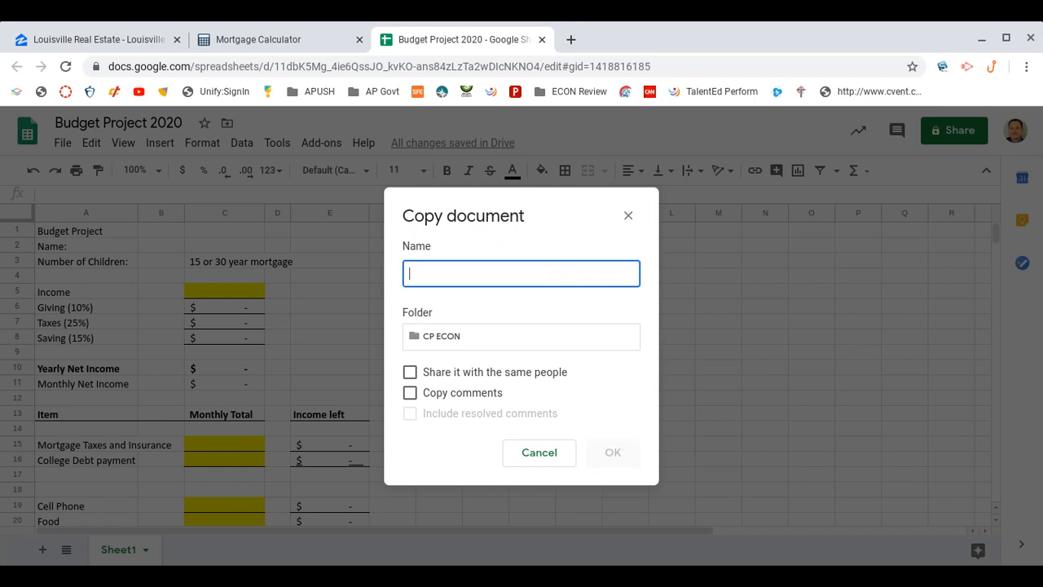
text(Ashcraft)
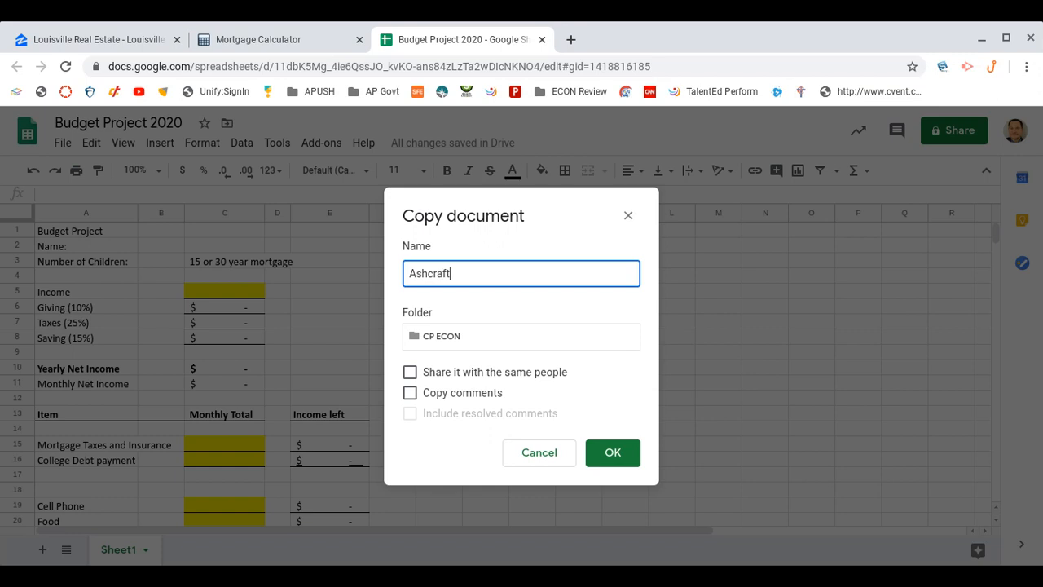
text( Budget Project)
click(613, 454)
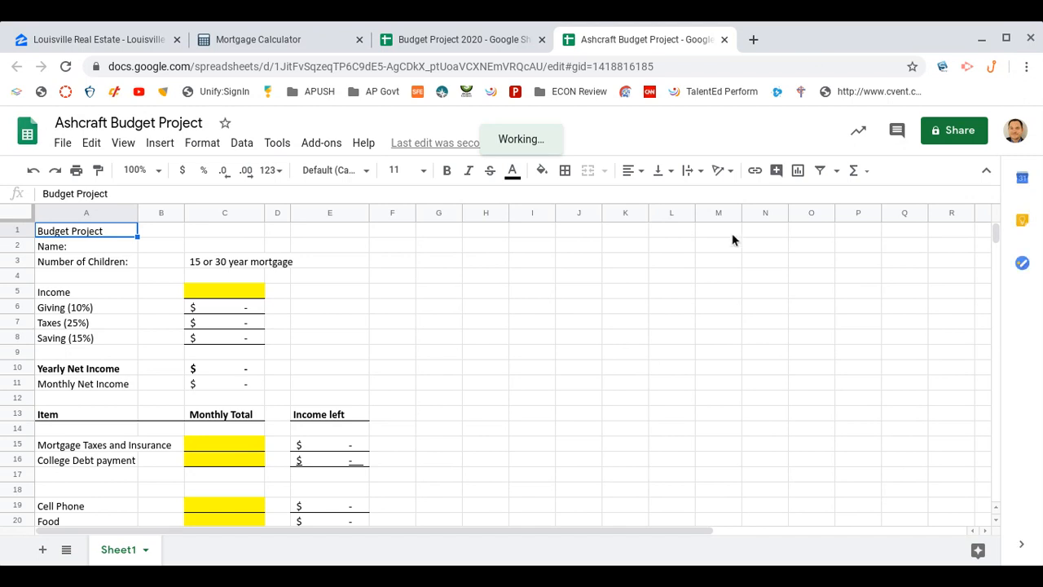
click(542, 39)
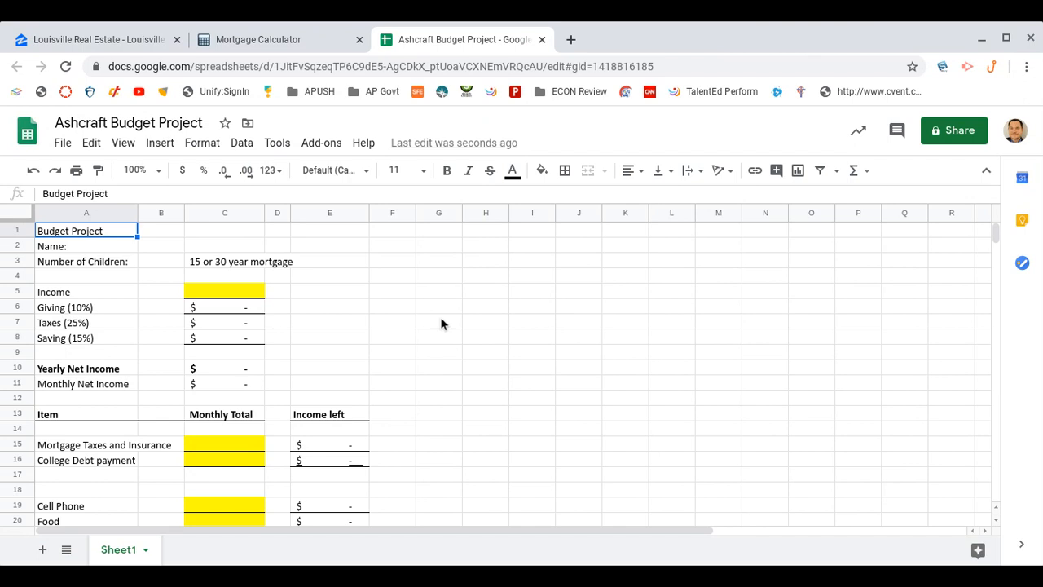
- Enter the person's first name in B2, 3 as the number of children, and 30 for the mortgage years in E3
click(153, 247)
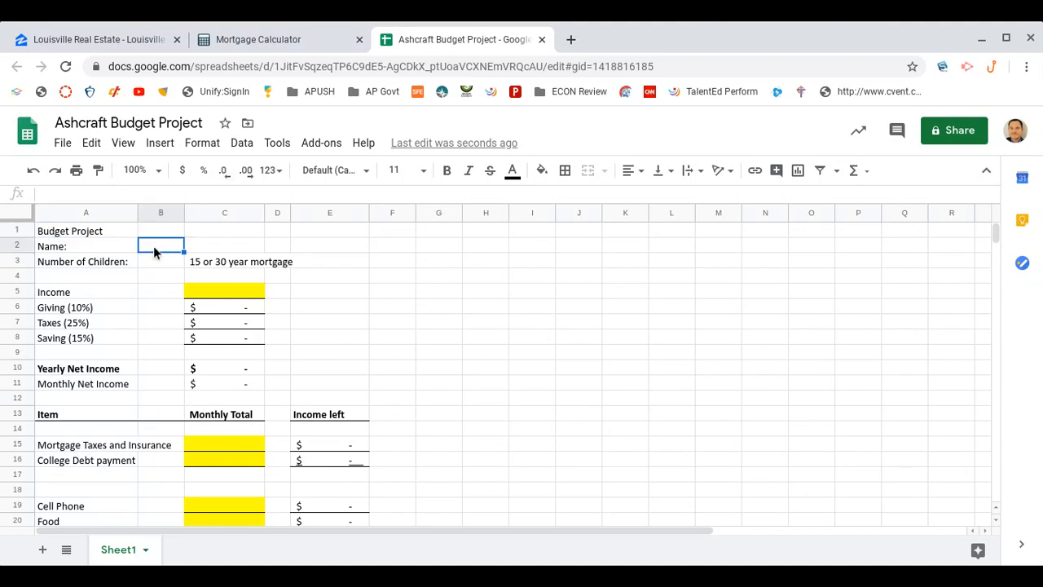
text(Trent)
key(Return)
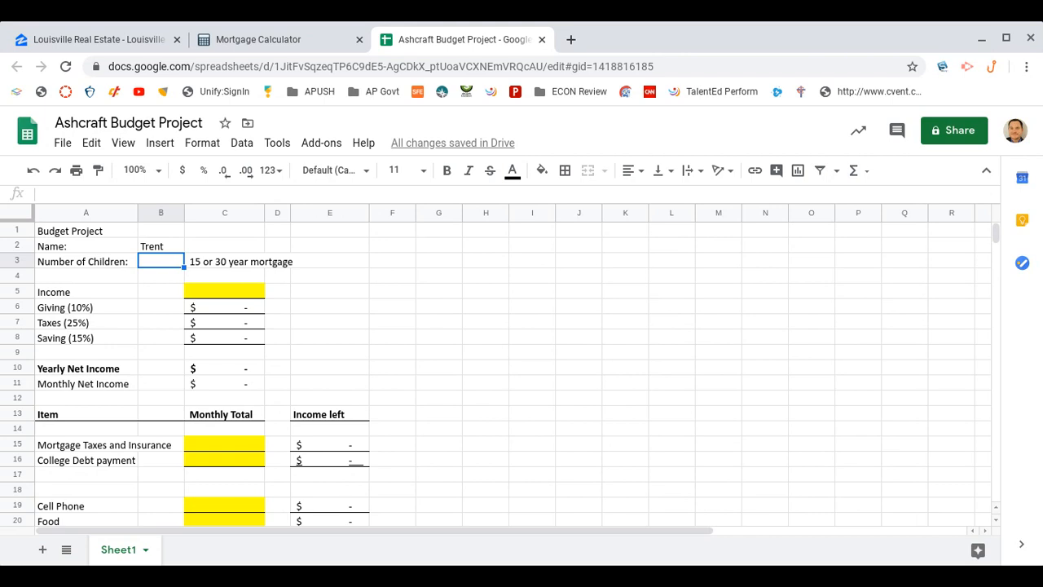
text(3)
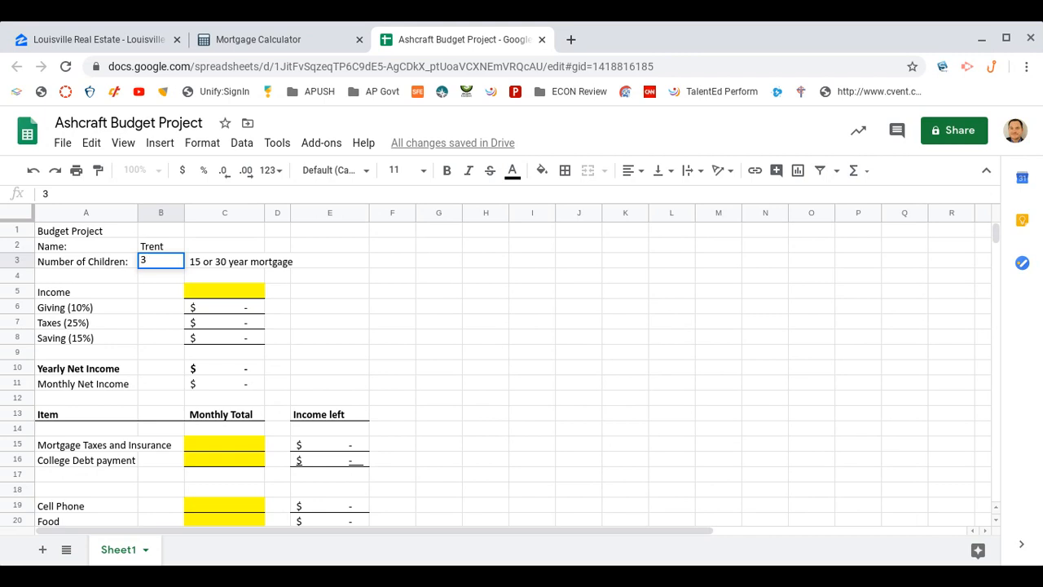
key(Tab)
key(Tab)
key(Tab)
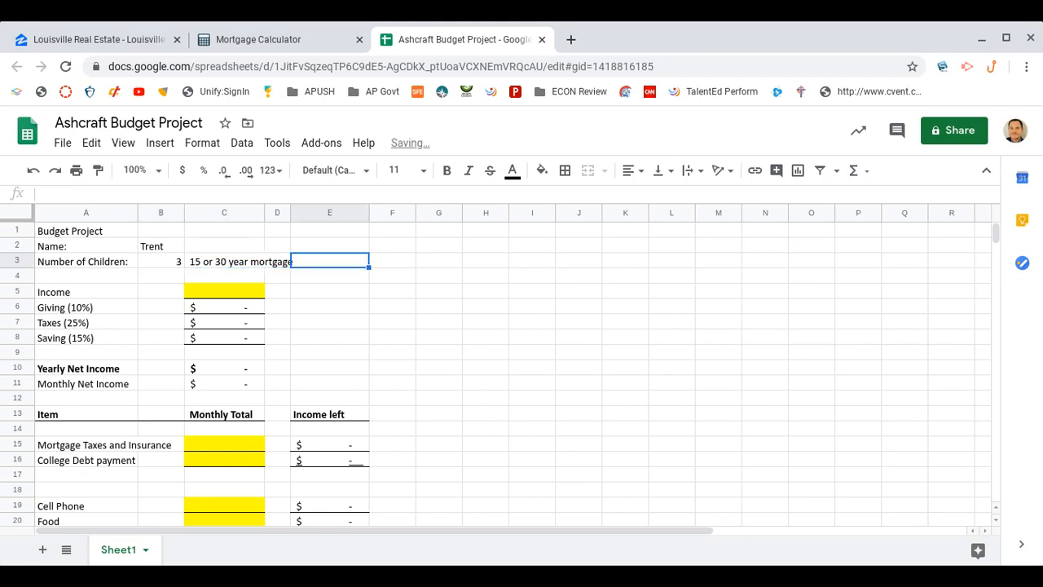
text(30)
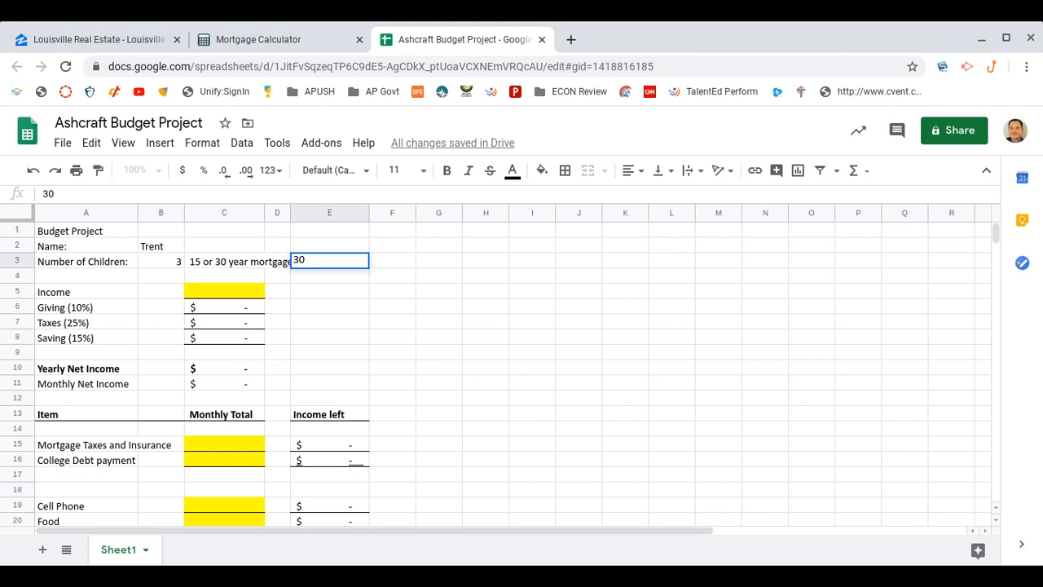
key(Down)
- Set the yearly income in C5 to 70000
key(Down)
key(Left)
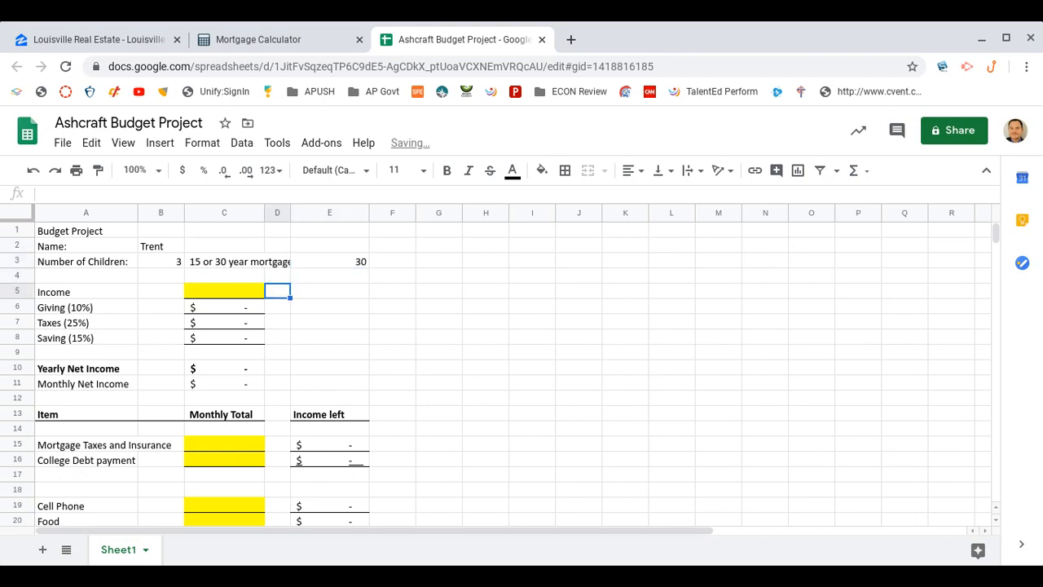
key(Left)
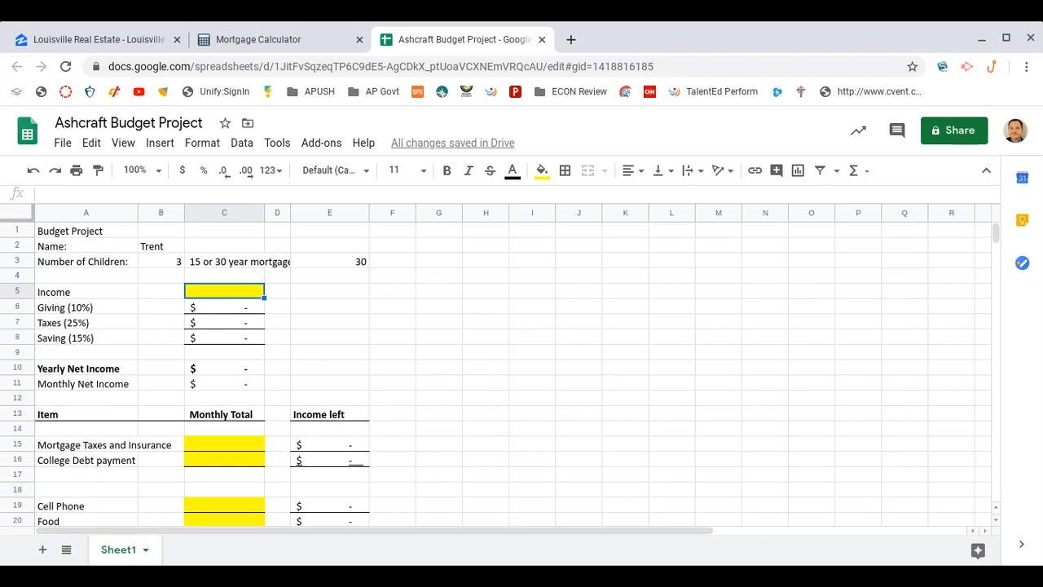
text(70)
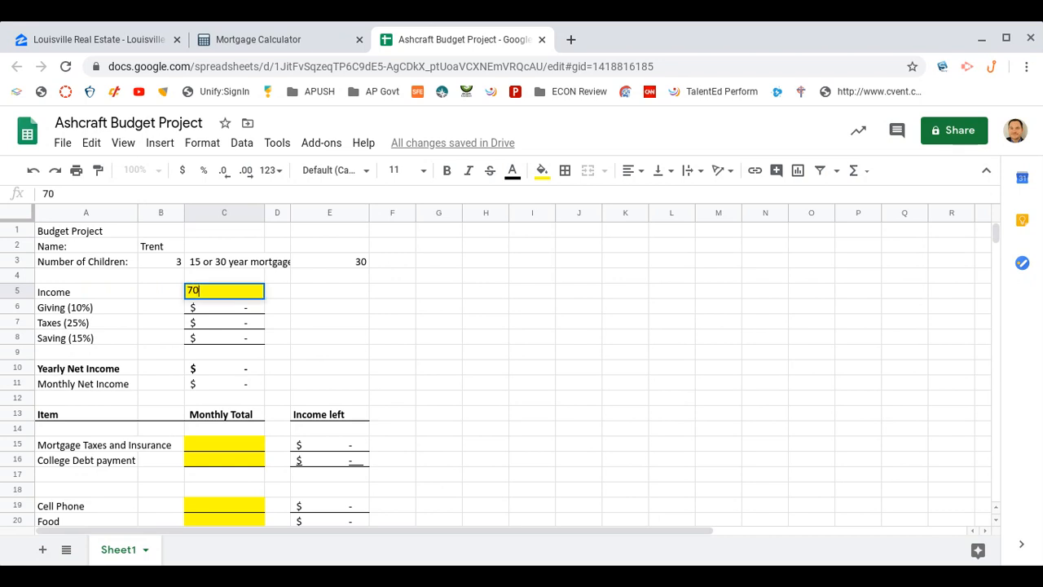
text(000)
click(356, 338)
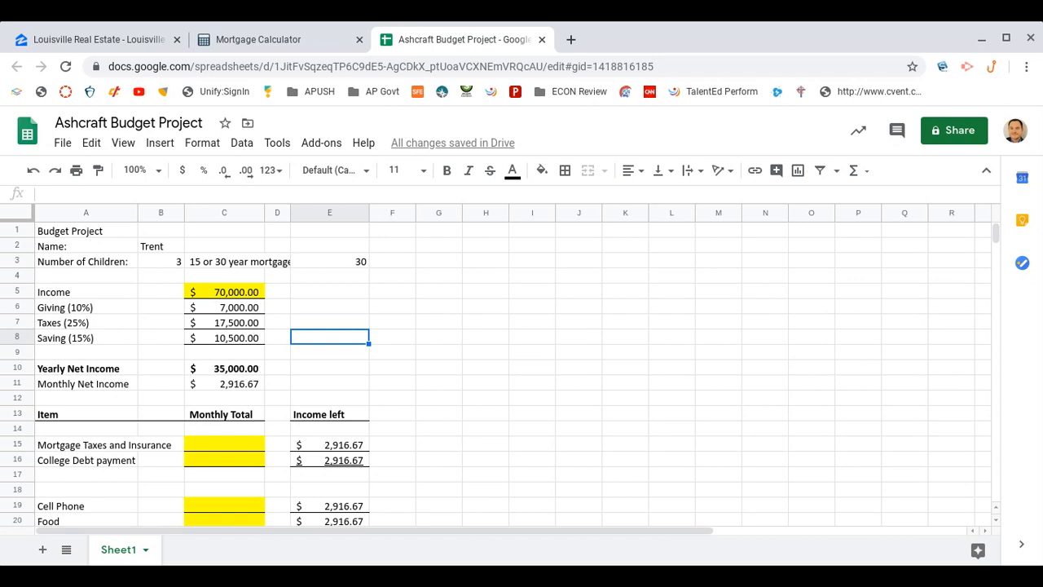
- Check the monthly net income formula and the expense rows, ending on the monthly total cell for Mortgage Taxes and Insurance
click(248, 389)
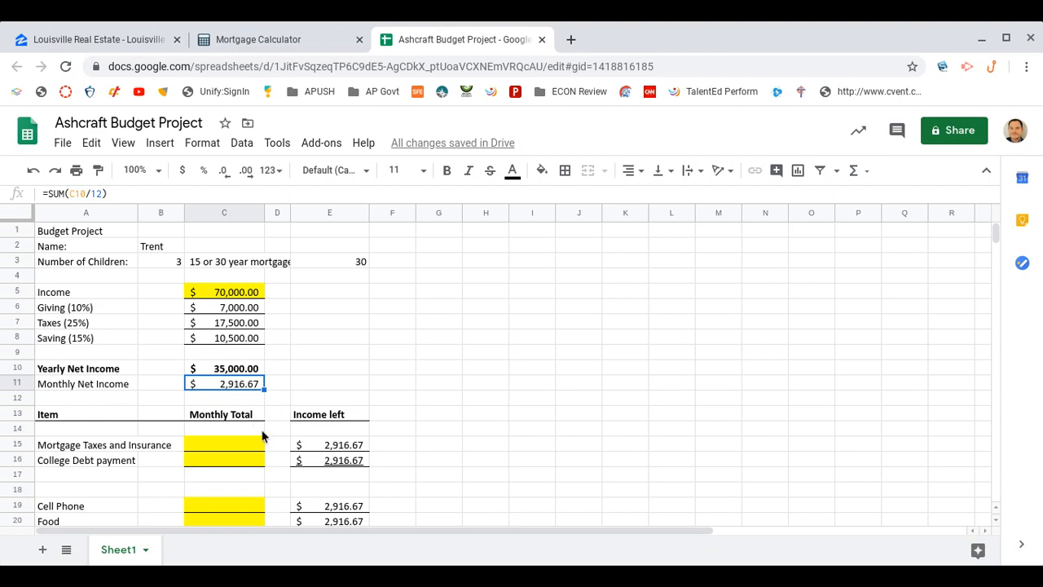
scroll(433, 384, down, 6)
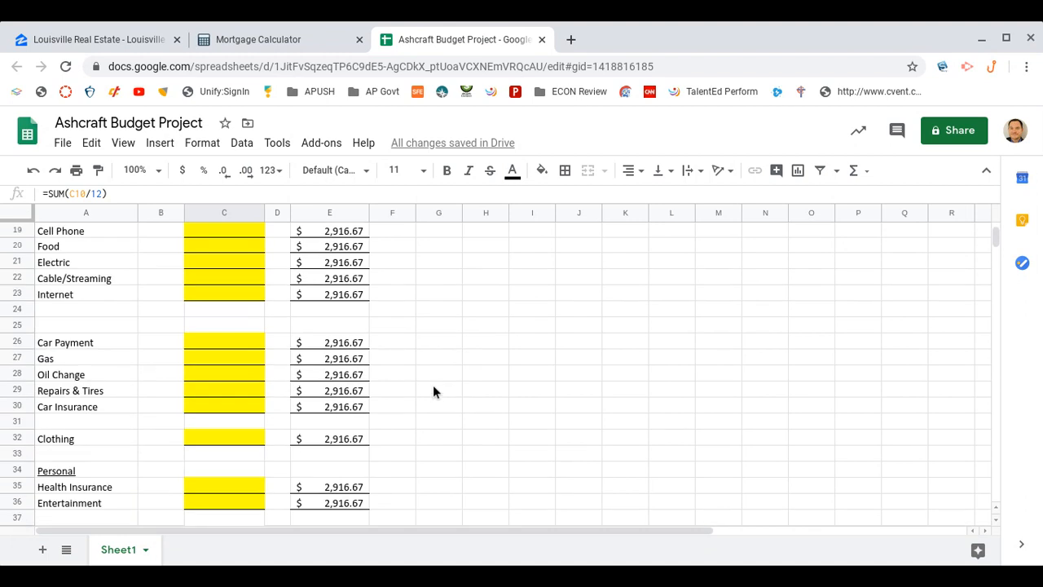
scroll(433, 385, down, 1)
scroll(433, 385, up, 4)
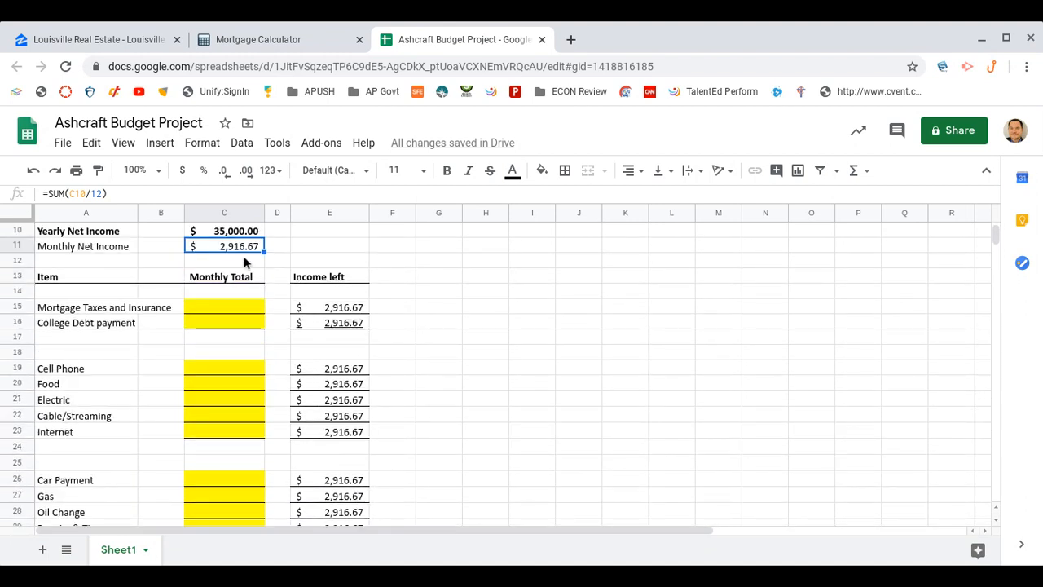
click(245, 305)
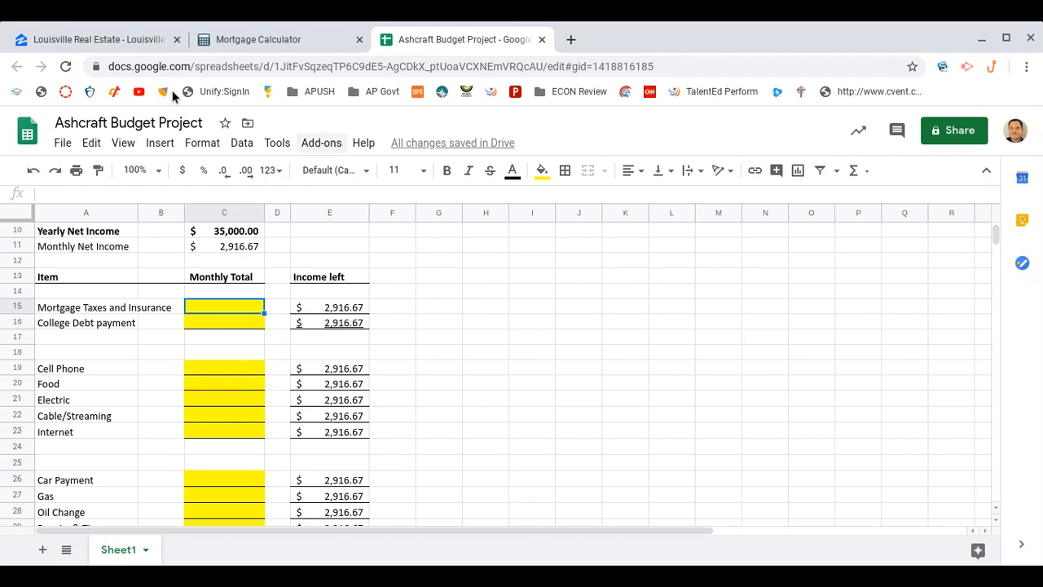
- Switch to Zillow, check the $130k-$450k price range filter for Louisville homes, and open the $140,100 house listing
click(130, 41)
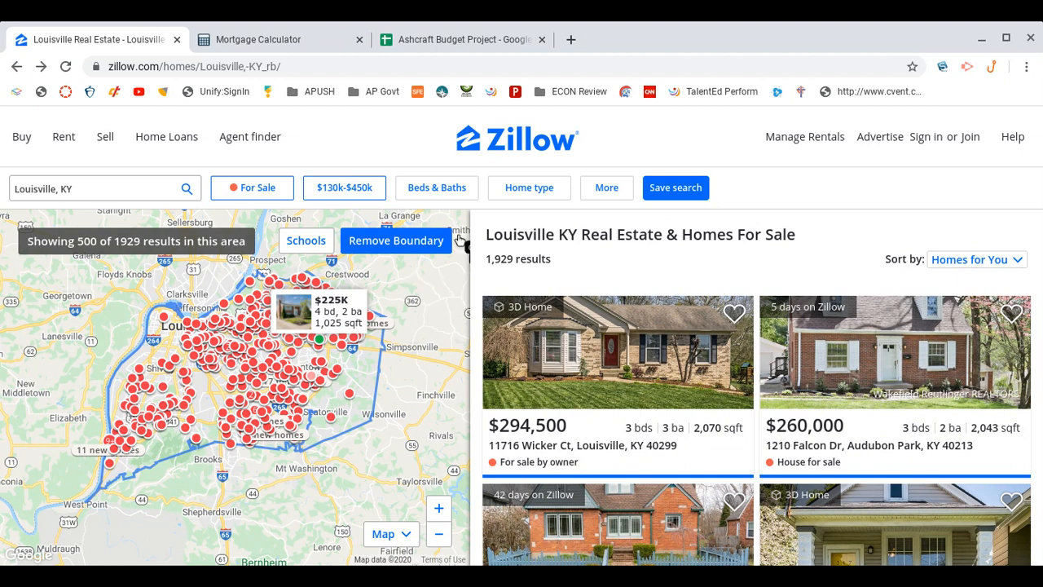
click(347, 189)
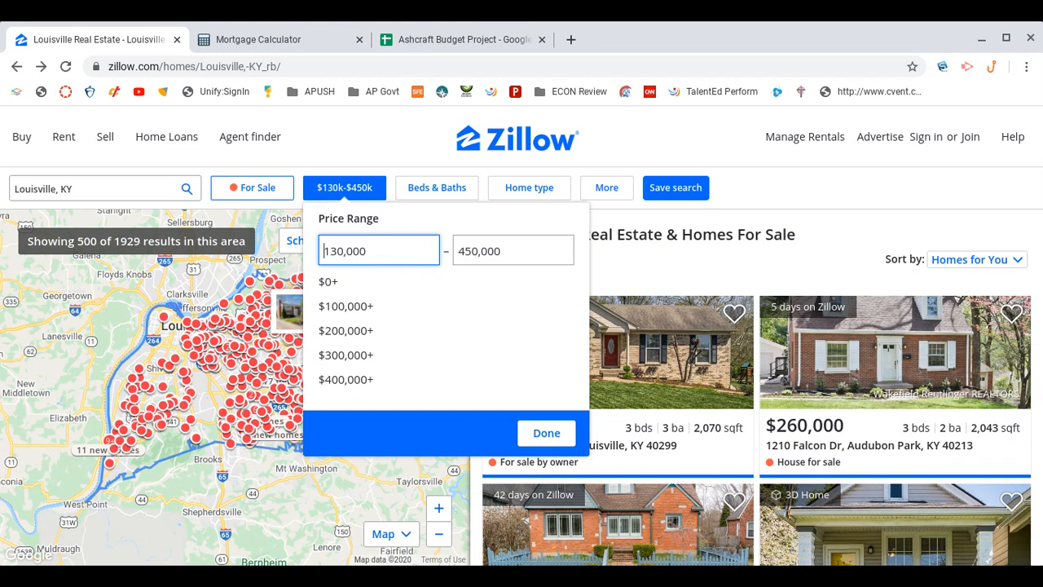
click(401, 259)
click(540, 433)
scroll(626, 295, down, 1)
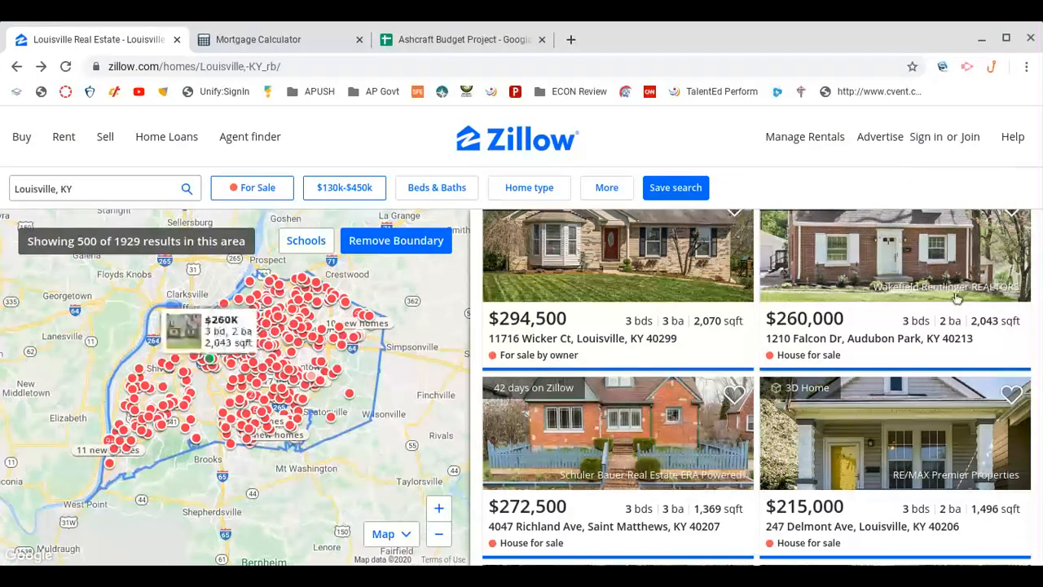
scroll(958, 298, down, 3)
scroll(957, 298, down, 2)
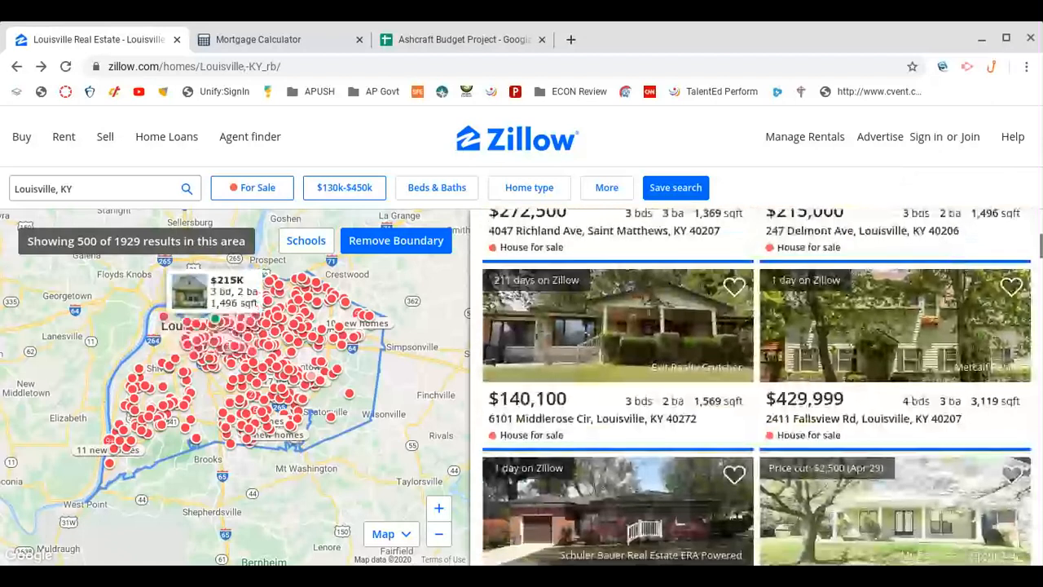
click(670, 342)
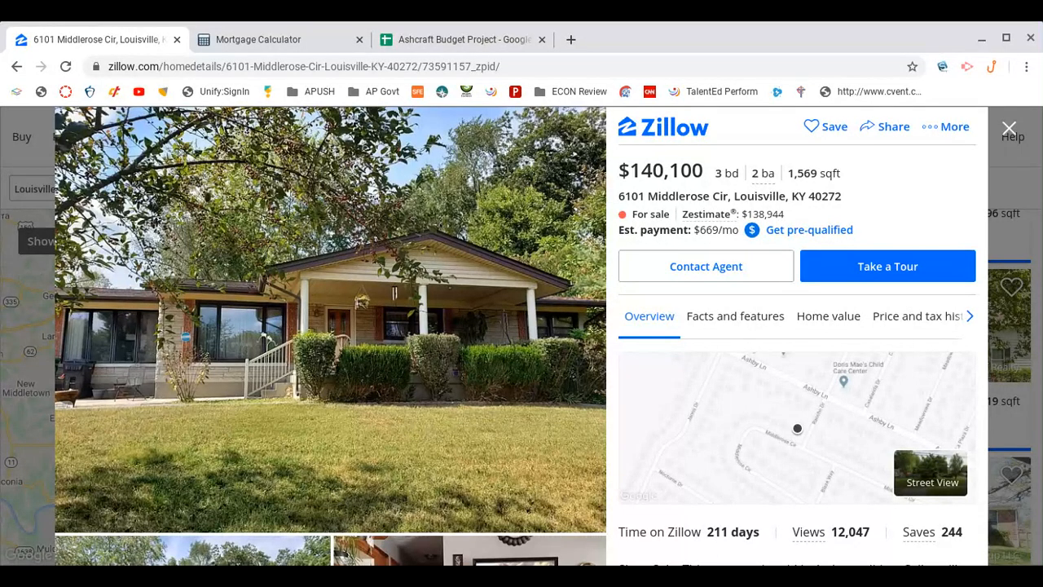
- Switch to the Mortgage Calculator site and set the home value to 140100, the listing's price
click(296, 39)
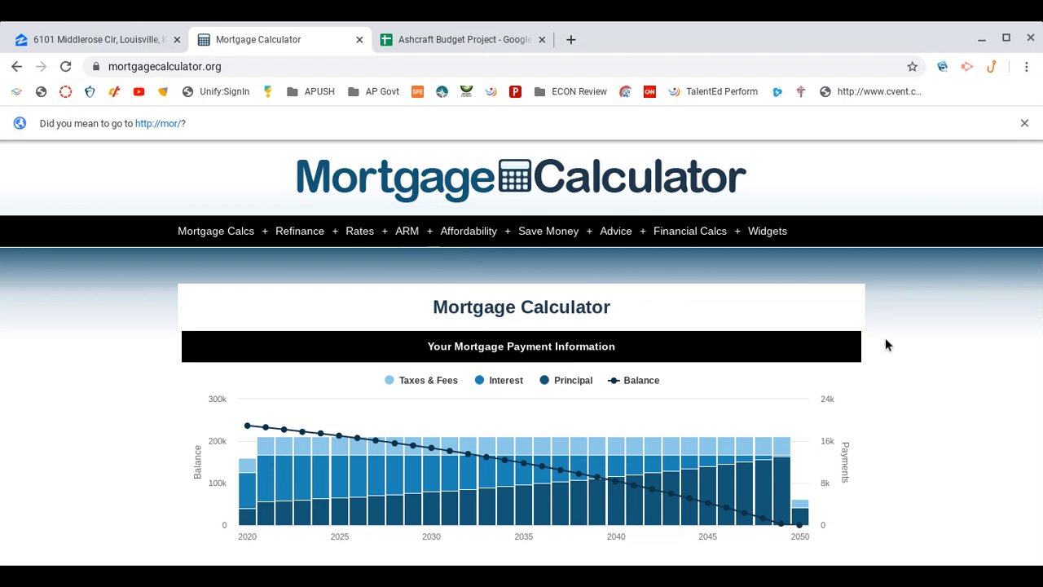
scroll(885, 339, down, 5)
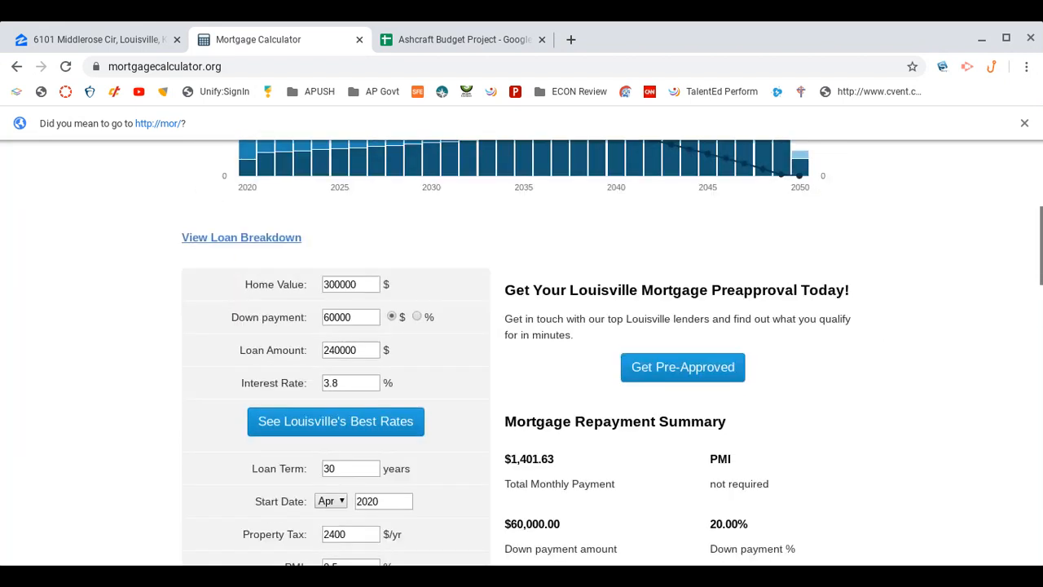
click(113, 41)
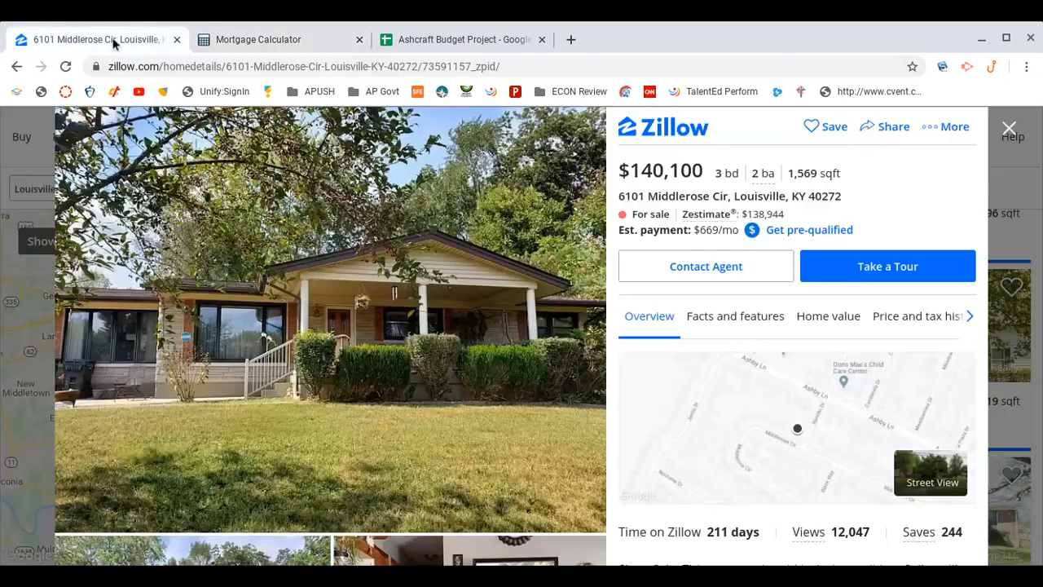
click(278, 40)
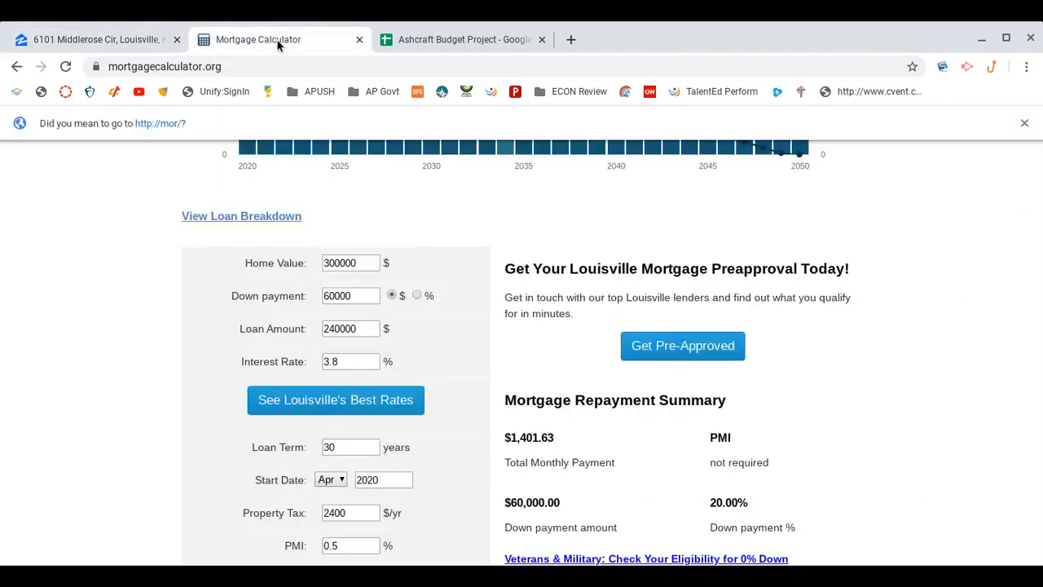
click(370, 264)
text(1)
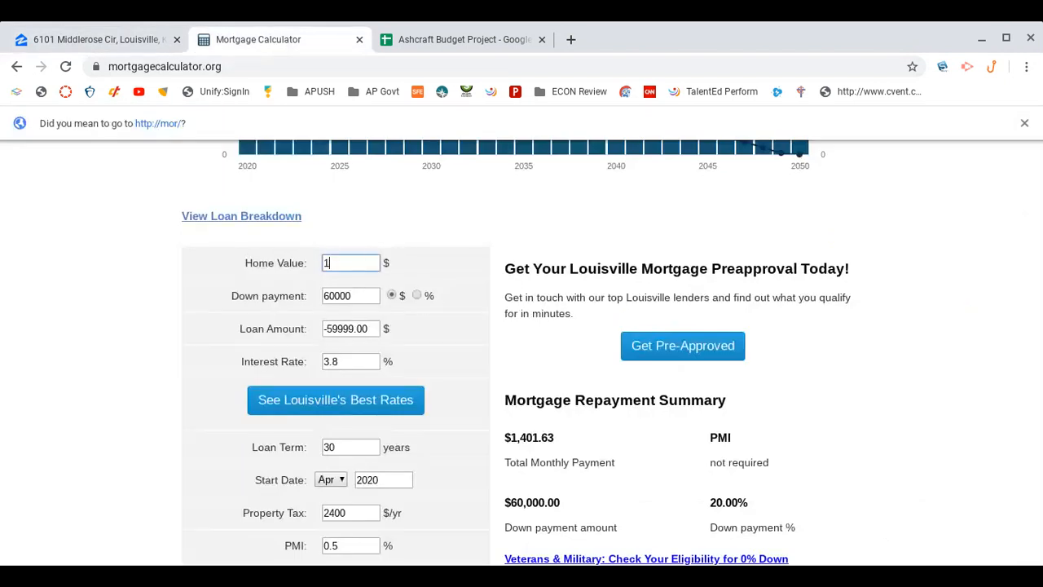
text(40100)
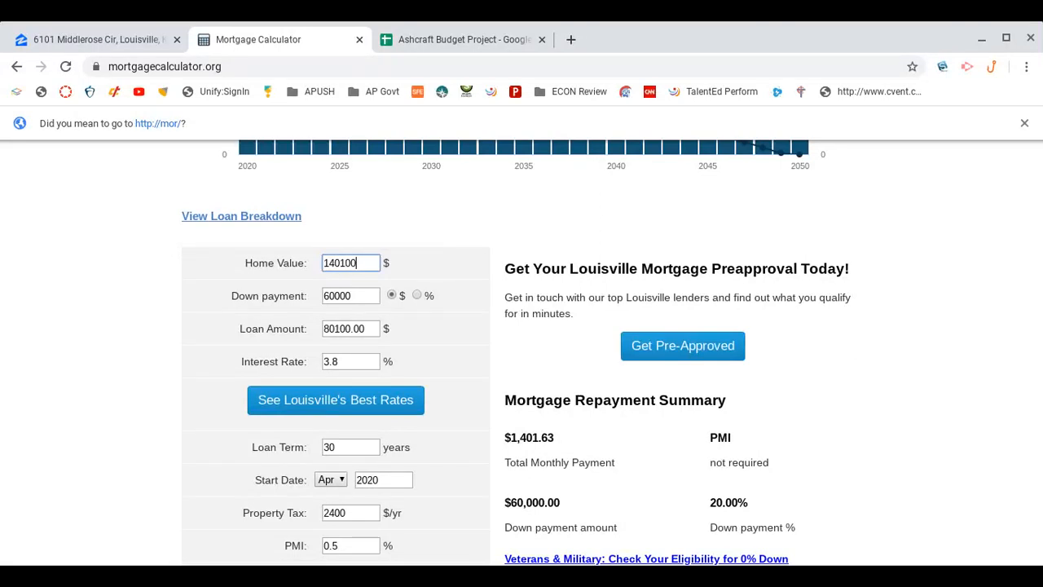
- Change the down payment to a percentage and set it to 10%
click(368, 298)
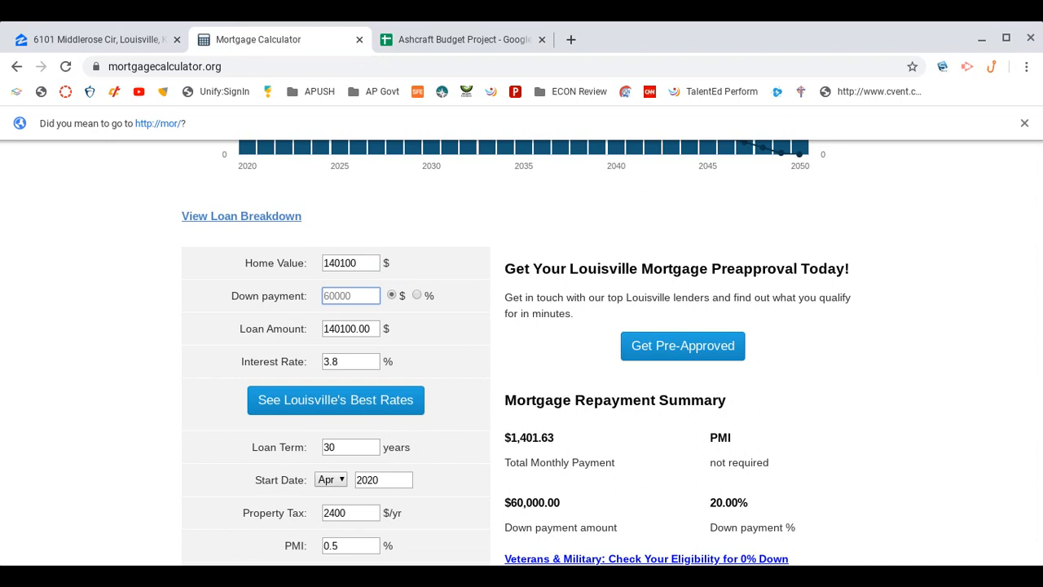
click(417, 295)
click(368, 298)
text(10)
click(410, 335)
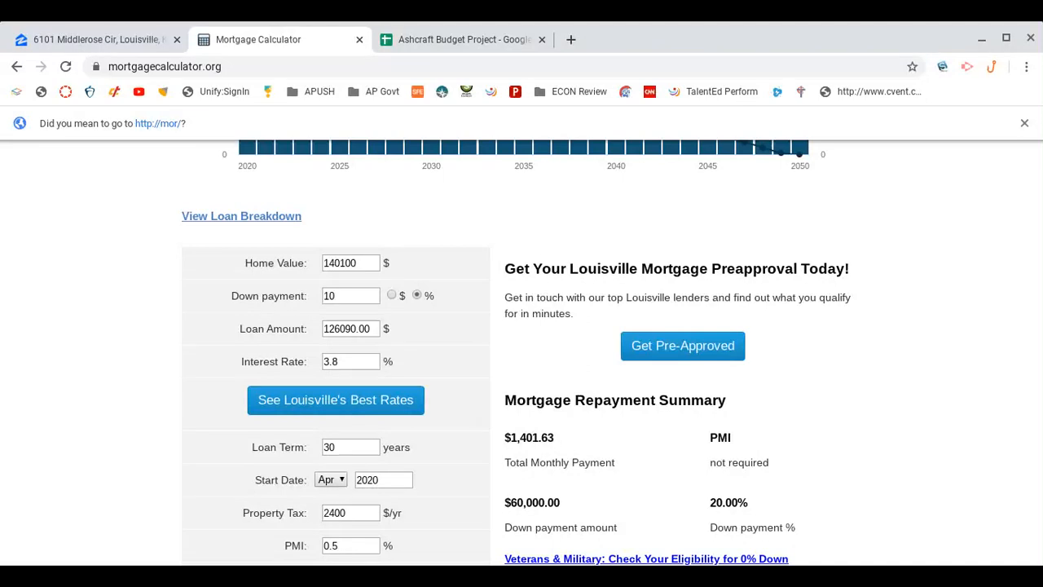
- Set the mortgage type to Buy, choose a credit rating, and calculate the mortgage payment
scroll(351, 326, down, 1)
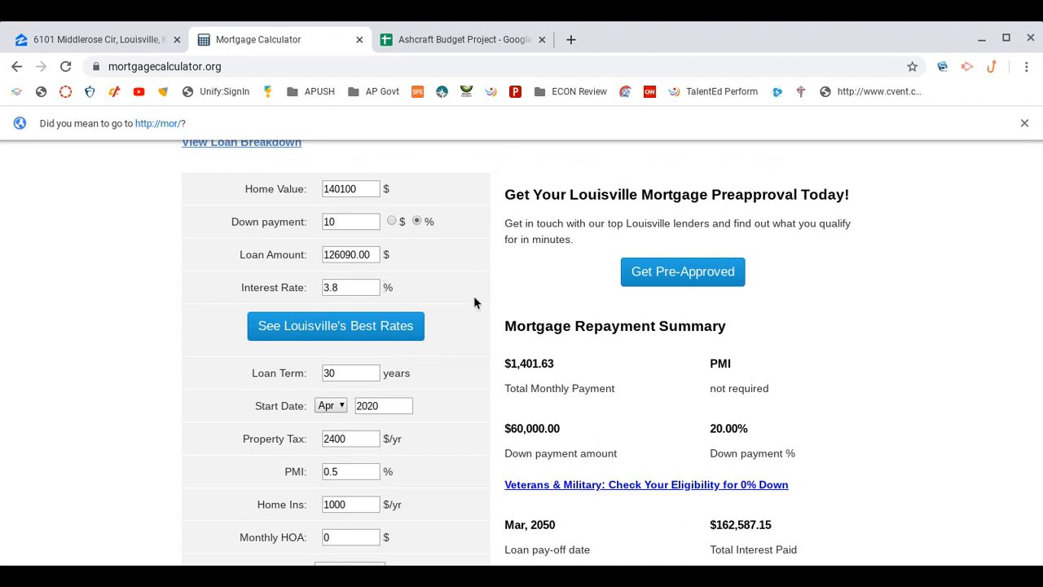
scroll(475, 303, down, 1)
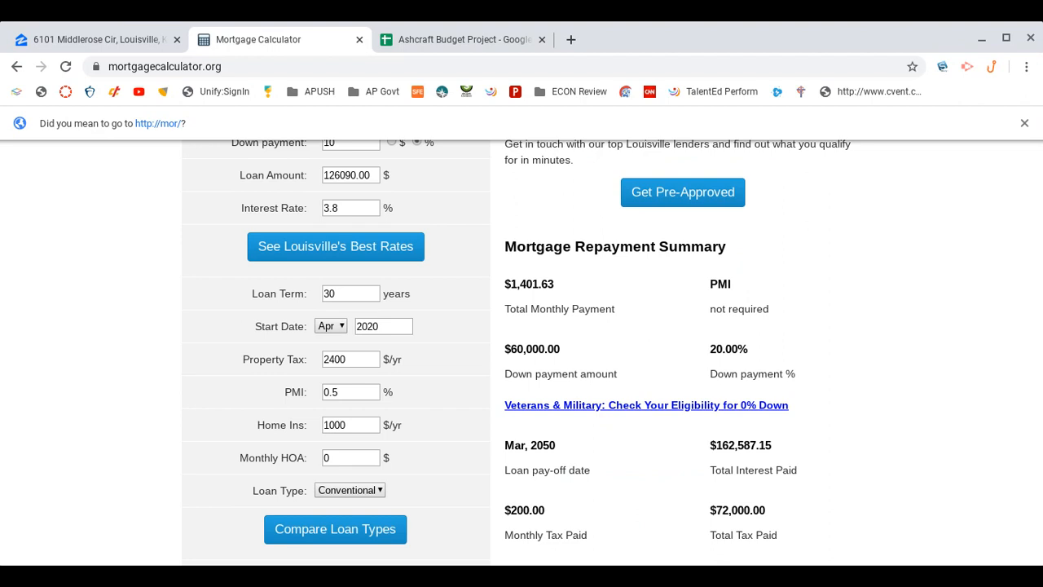
scroll(466, 349, down, 1)
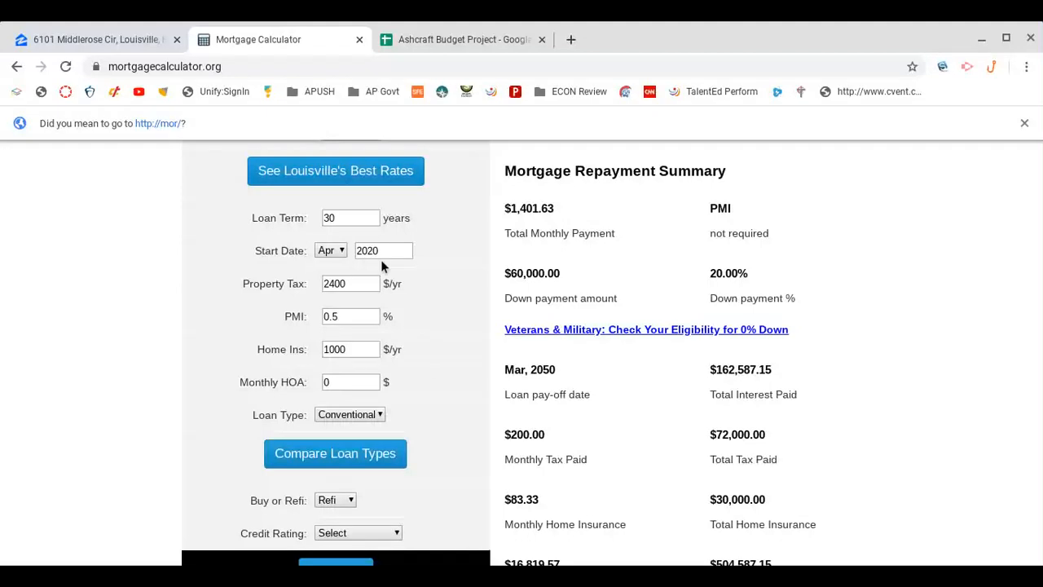
scroll(400, 340, down, 2)
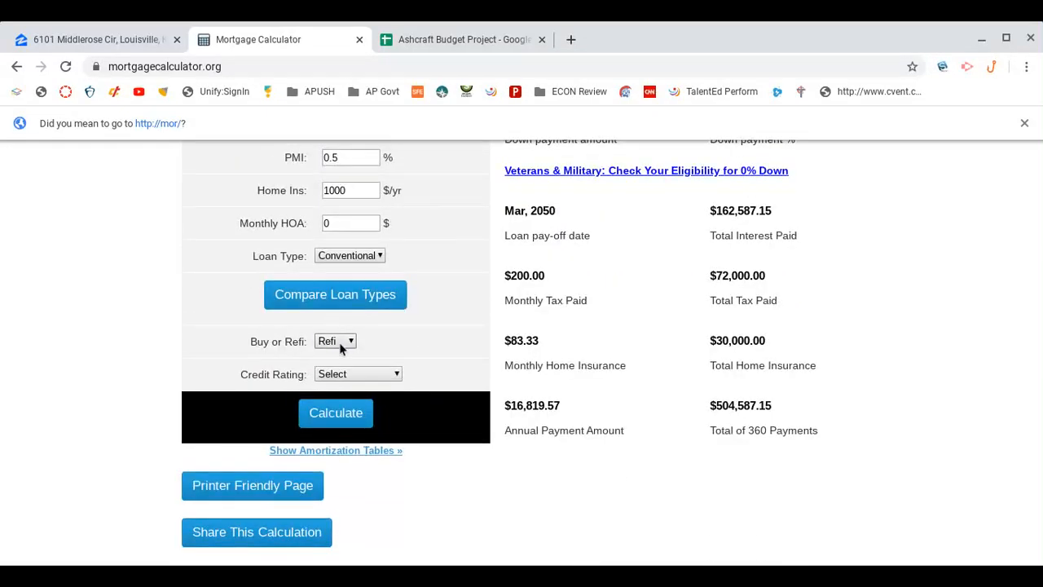
click(338, 386)
click(400, 372)
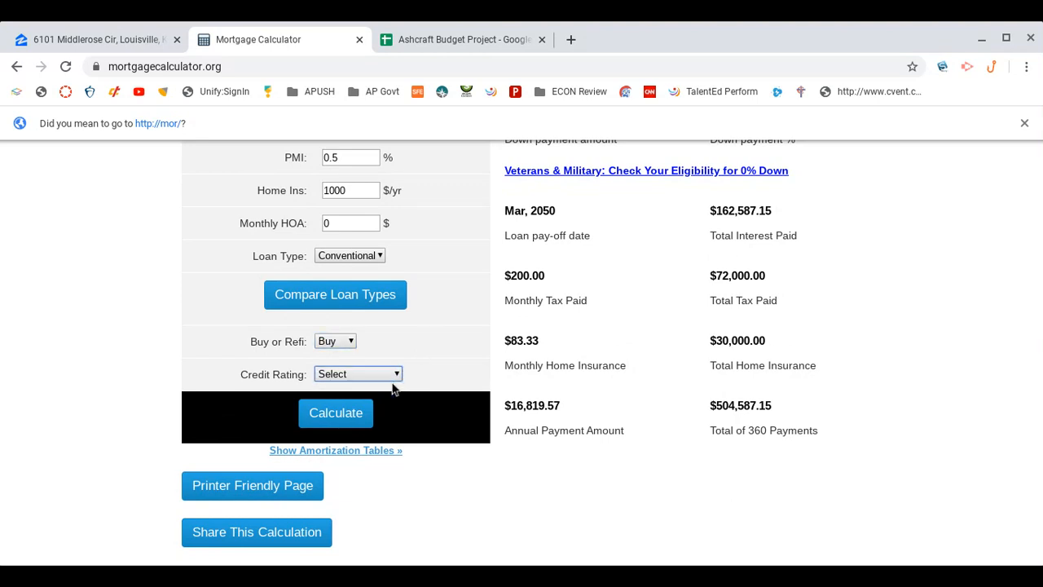
click(426, 354)
click(353, 415)
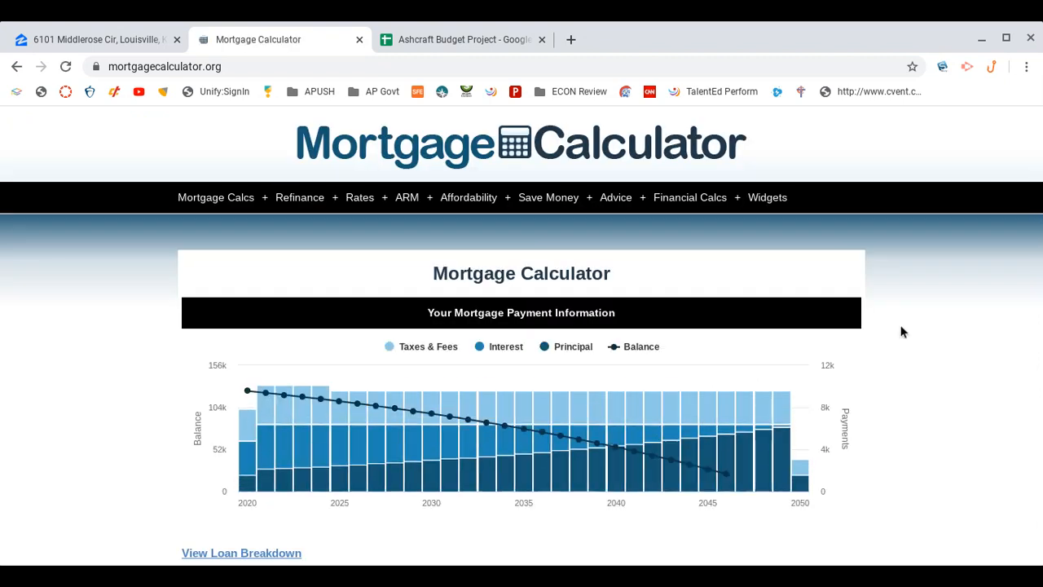
- Check the payment with PMI in the Mortgage Repayment Summary and glance back at the Zillow listing
scroll(902, 332, down, 5)
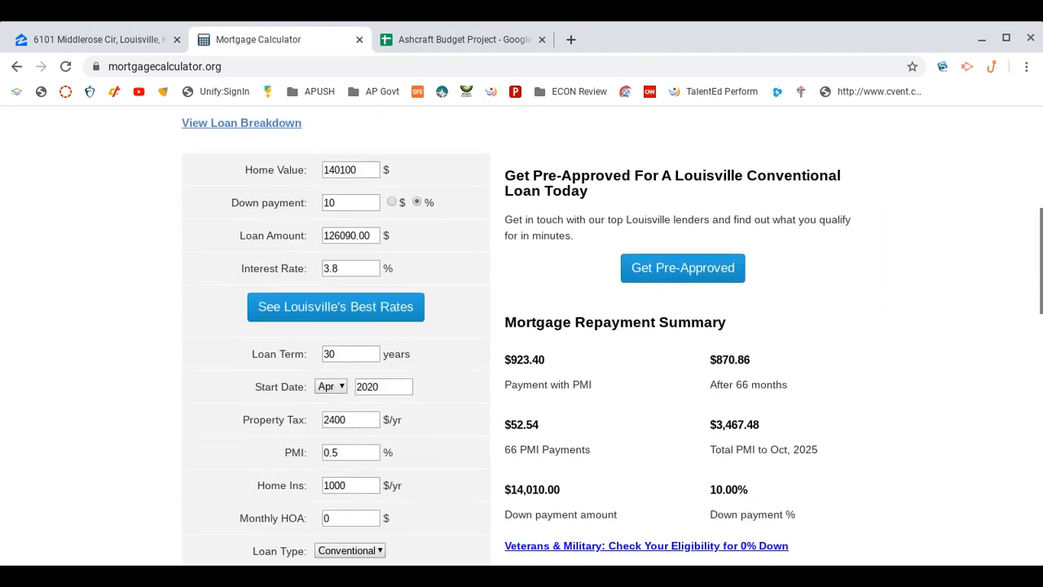
scroll(516, 336, down, 1)
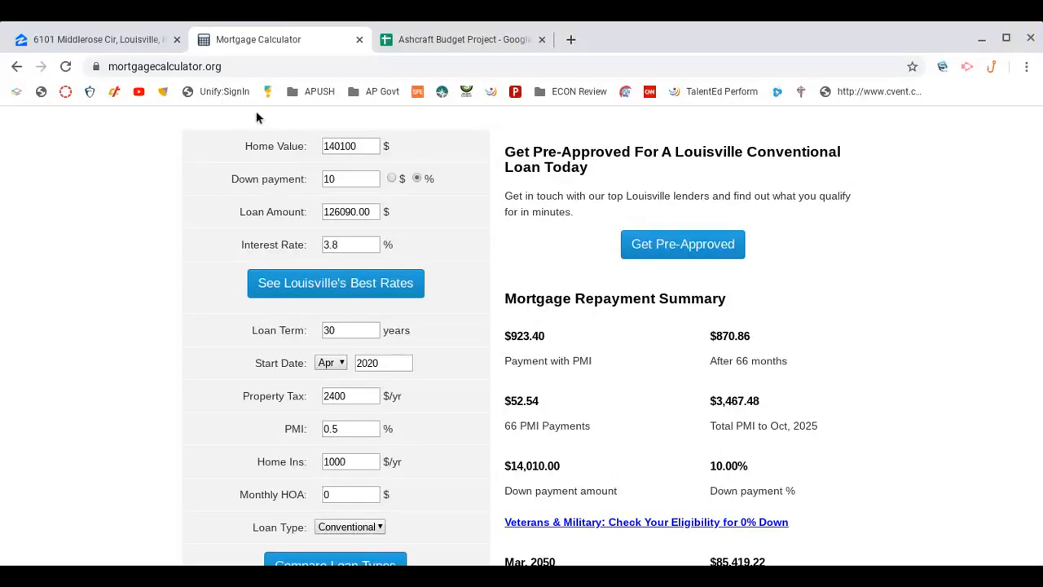
click(141, 42)
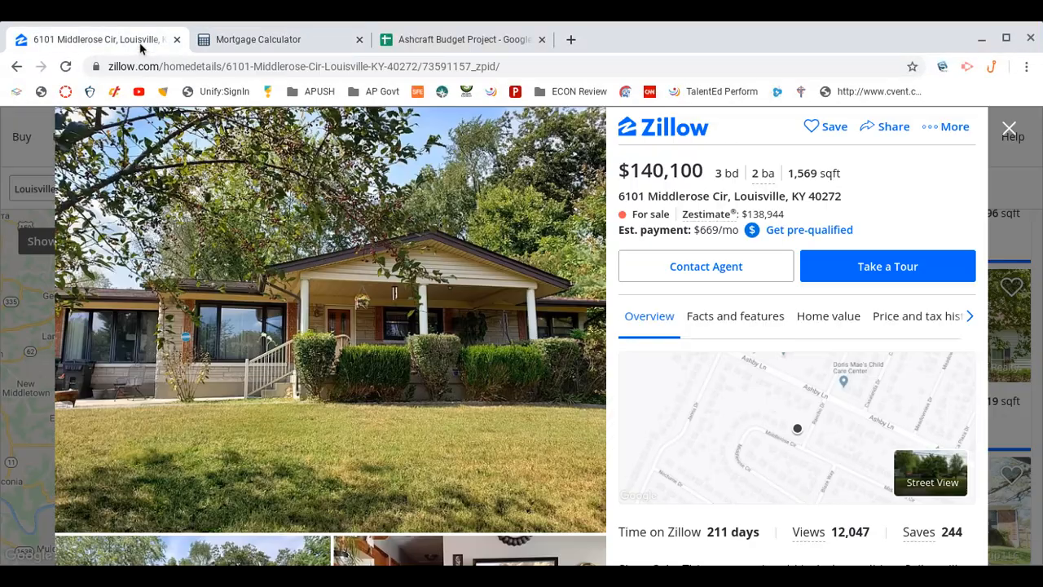
click(272, 43)
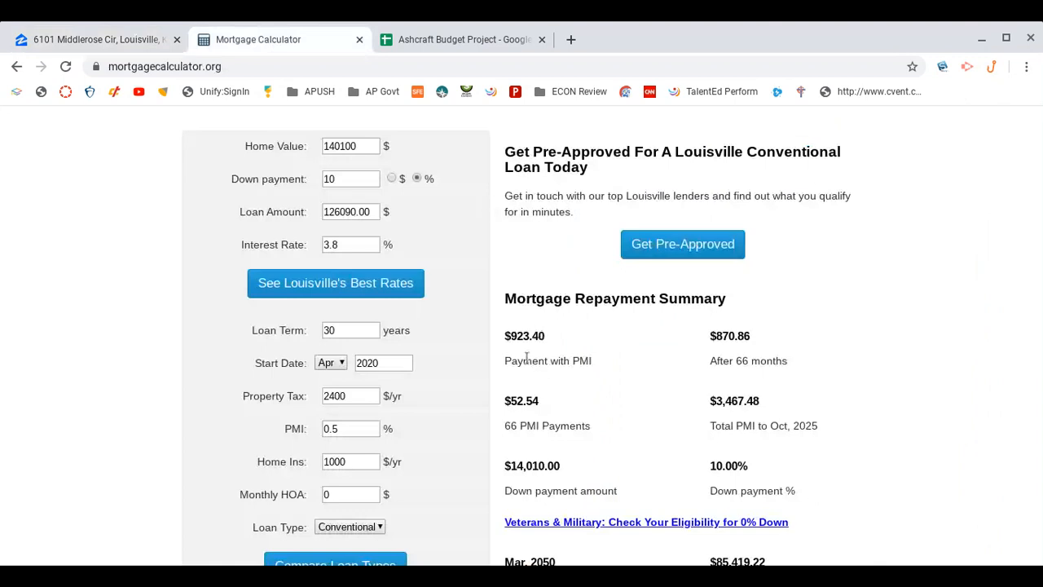
- Switch to the budget spreadsheet, enter 923.40 as the Mortgage Taxes and Insurance monthly total, and recheck it against the Mortgage Calculator
click(465, 41)
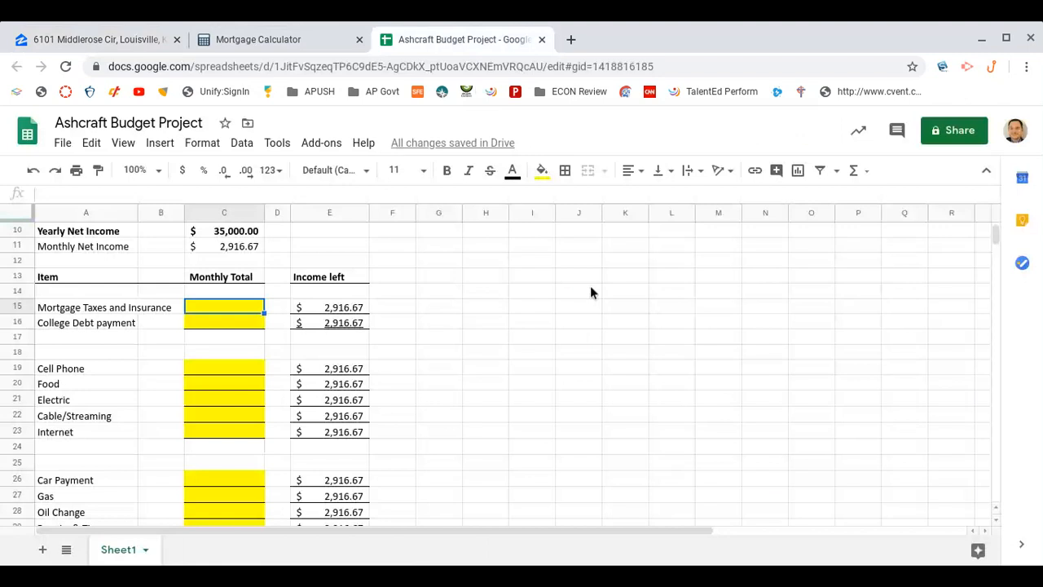
text(923)
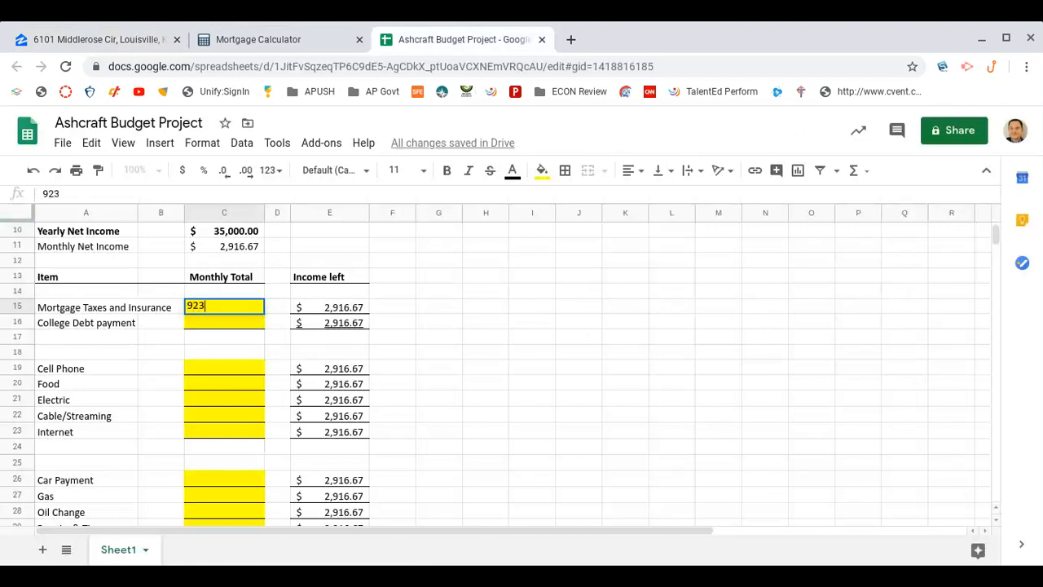
text(.40)
click(556, 328)
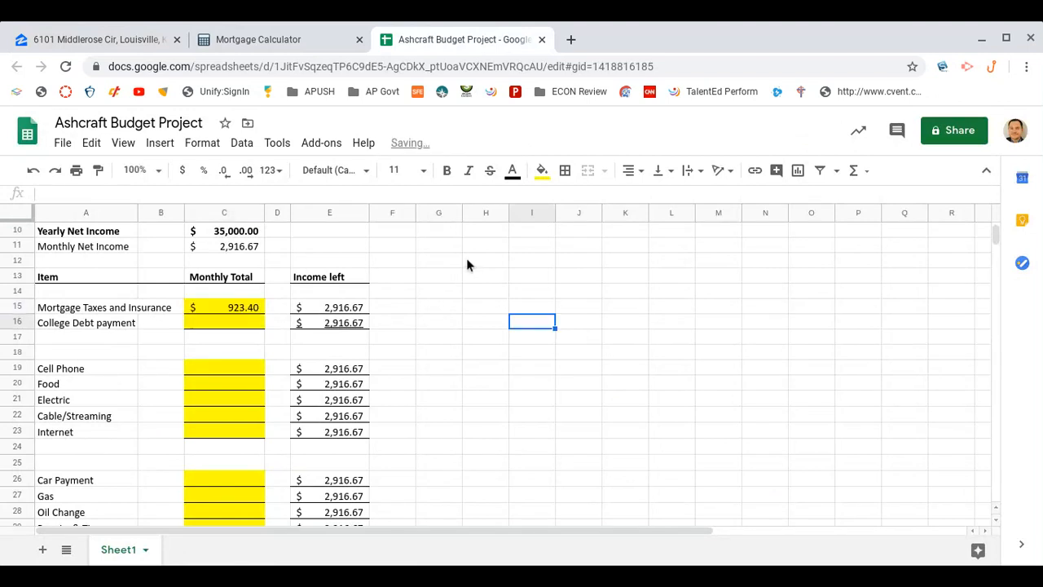
click(323, 46)
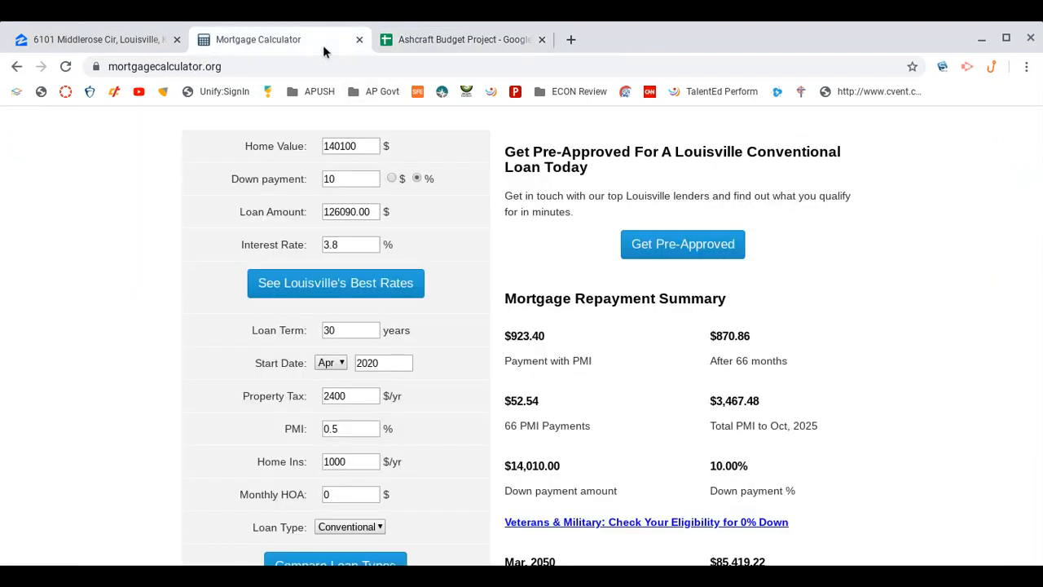
click(443, 37)
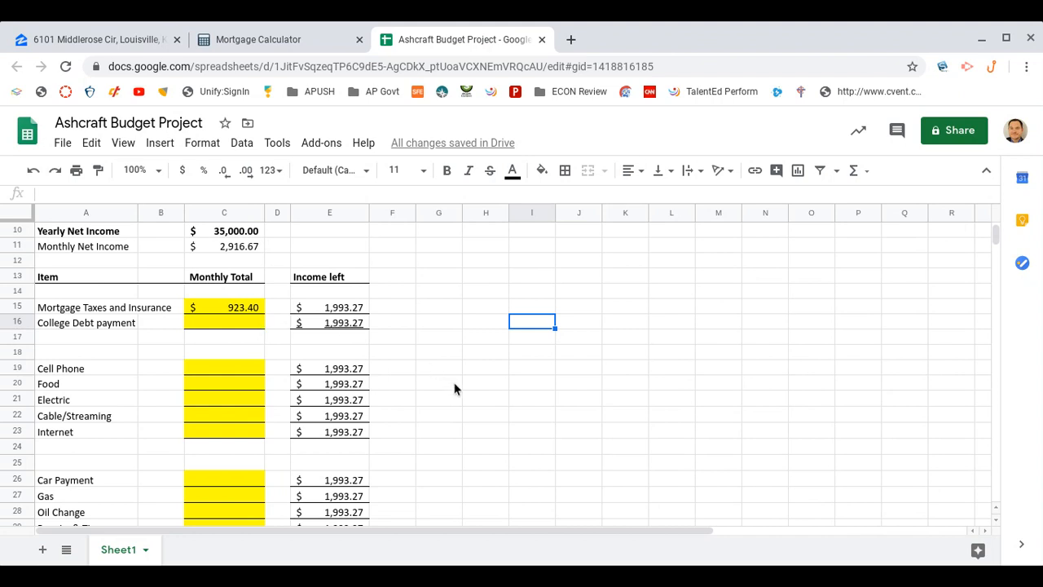
- Enter 250 as the monthly total for College Debt payment
click(253, 325)
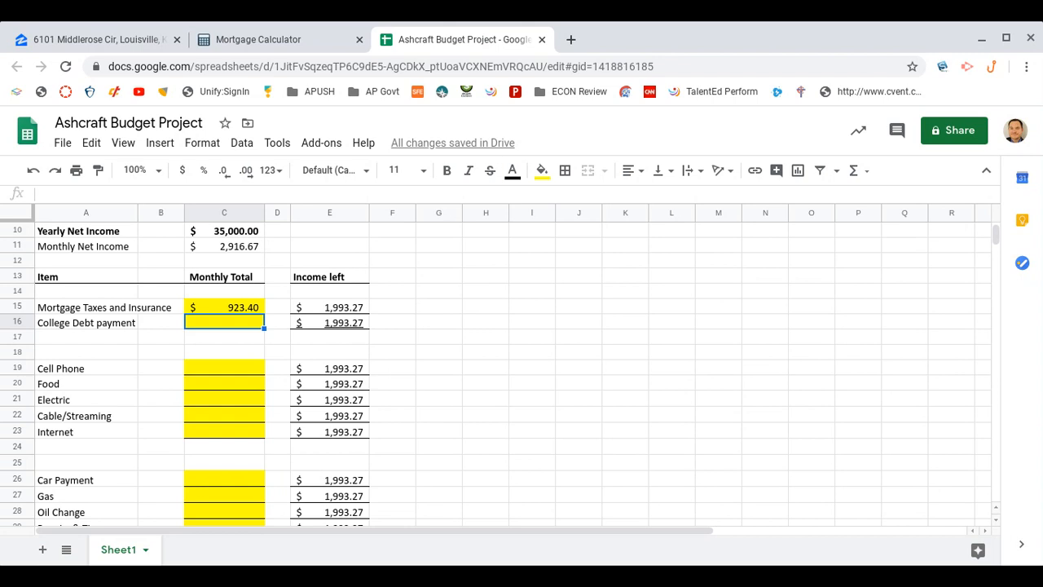
text(250)
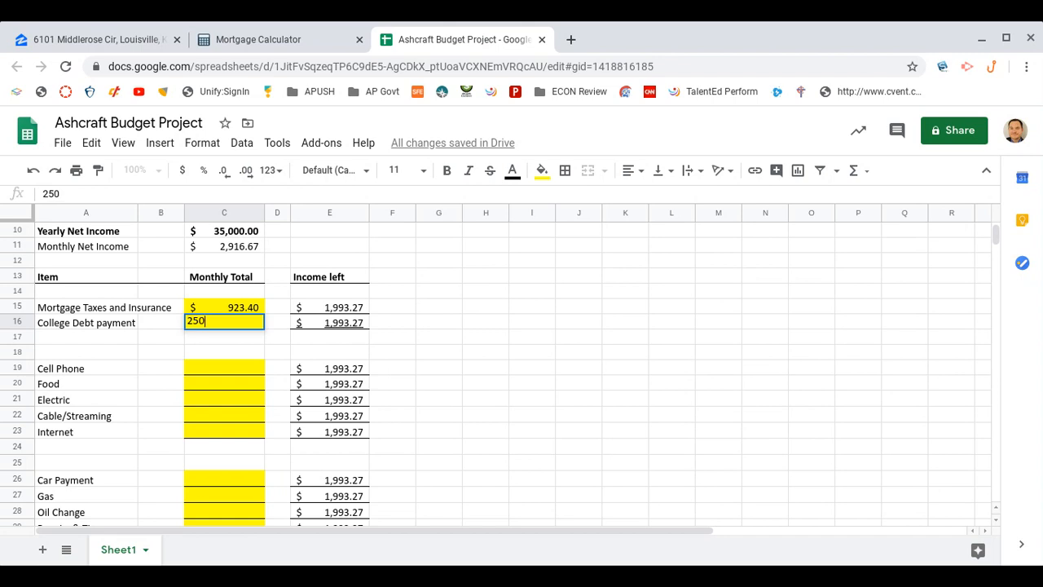
key(Return)
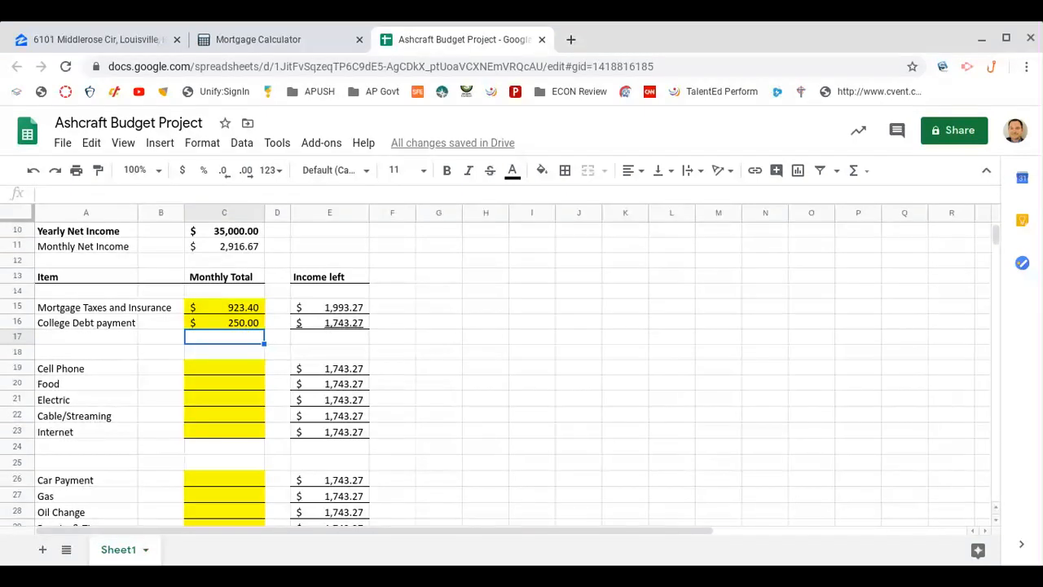
- Look through the unfilled expense rows from Cell Phone down to Other Misc. and return to College Debt payment
key(Down)
key(Down)
key(Down)
key(Down)
key(Down)
key(Down)
key(Down)
key(Down)
key(Down)
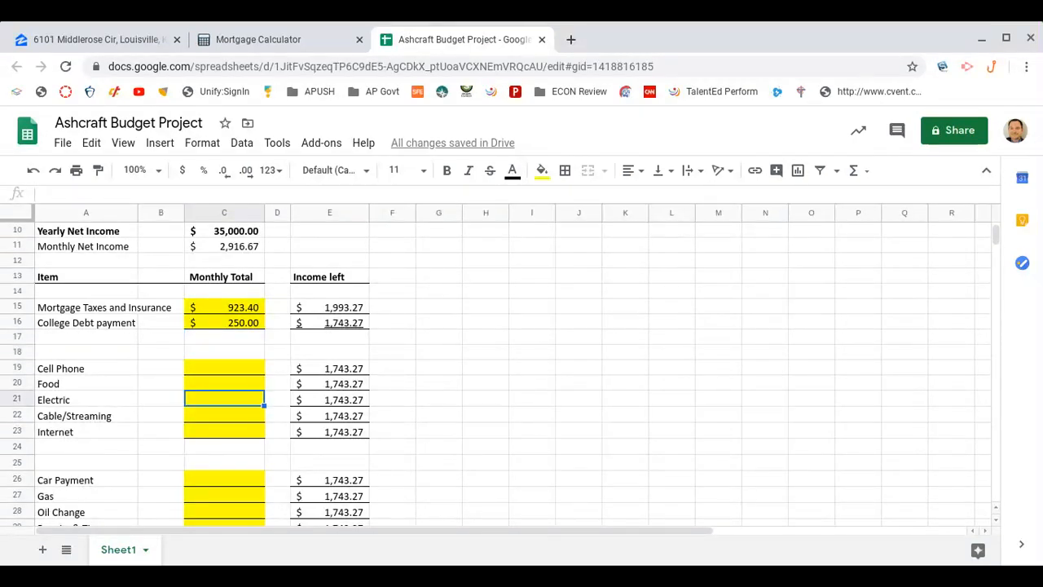
key(Down)
key(Down)
key(Down)
key(Down)
key(Down)
key(Down)
key(Down)
key(Down)
key(Down)
key(Down)
key(Down)
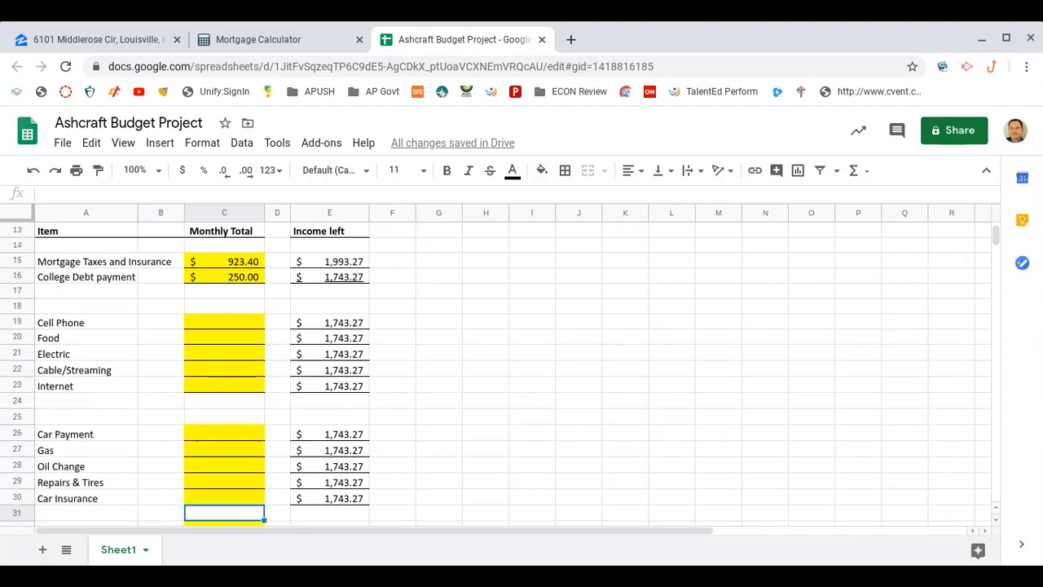
key(Down)
key(Down)
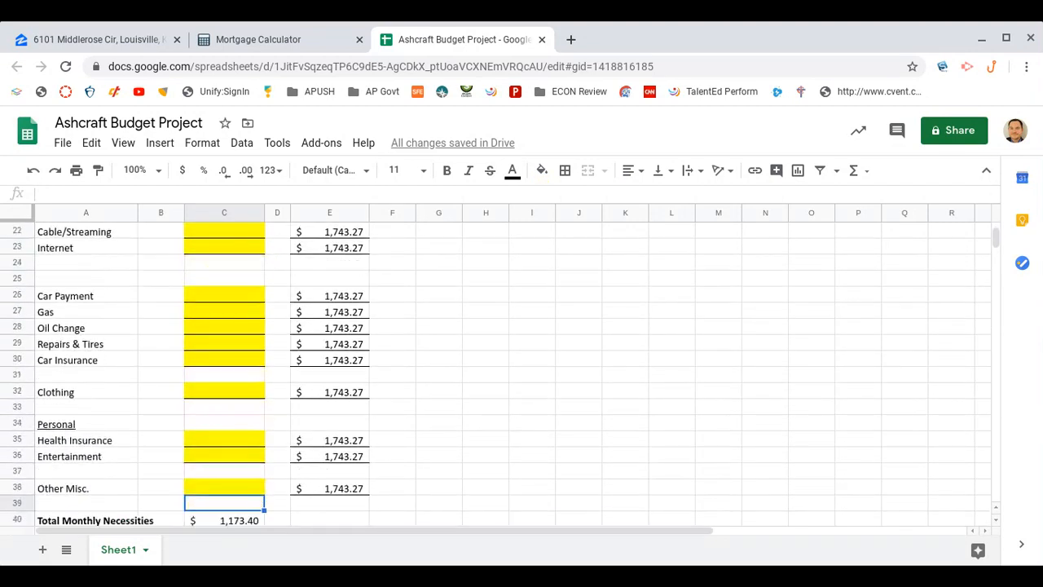
key(Up)
key(Up)
key(Up)
key(Up)
key(Up)
key(Up)
key(Up)
key(Up)
key(Up)
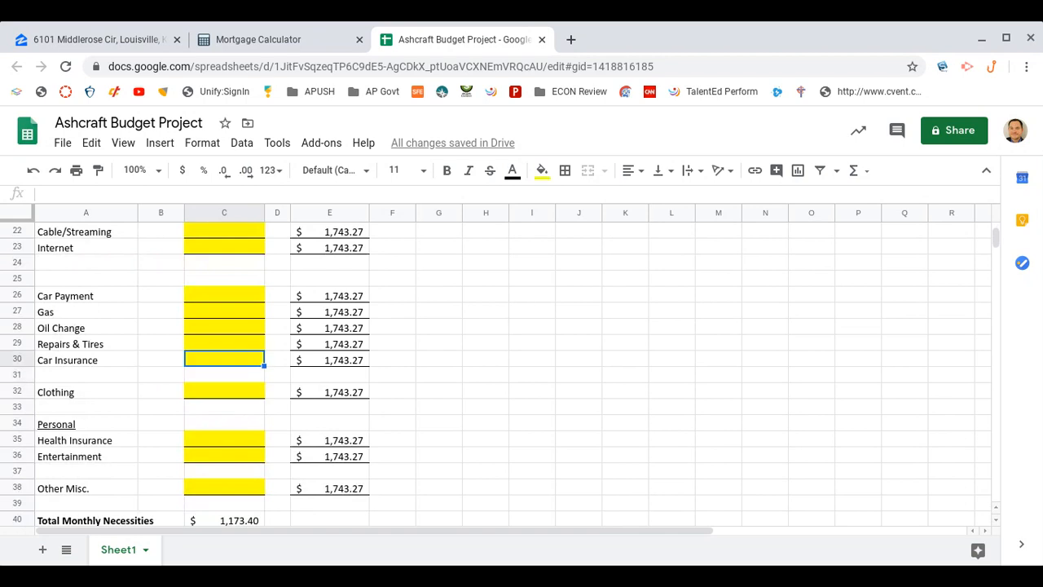
key(Up)
key(Up)
key(Up)
key(Up)
key(Up)
key(Up)
key(Up)
key(Up)
key(Up)
key(Up)
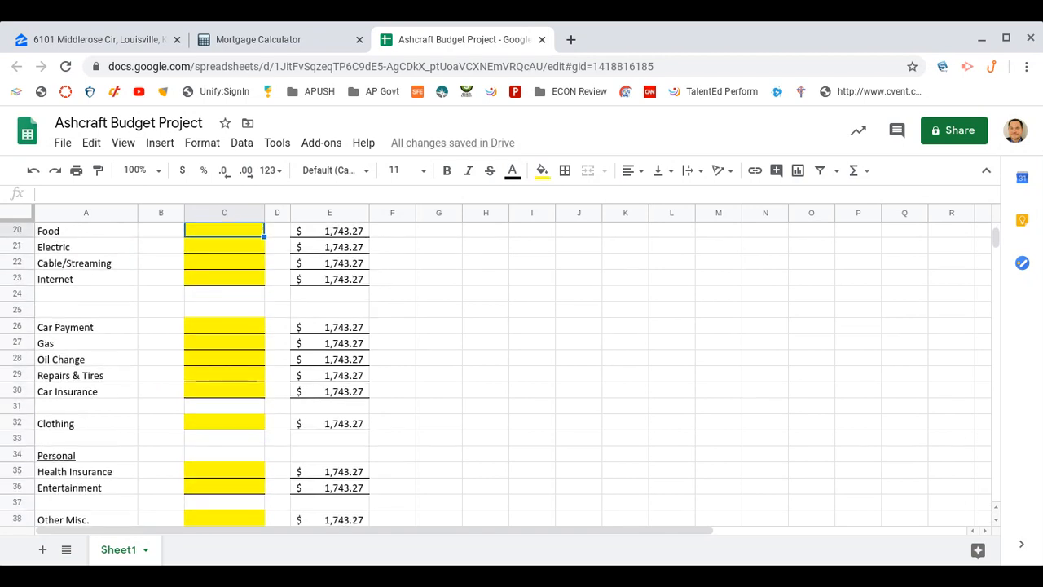
key(Up)
key(Up)
key(Up)
key(Up)
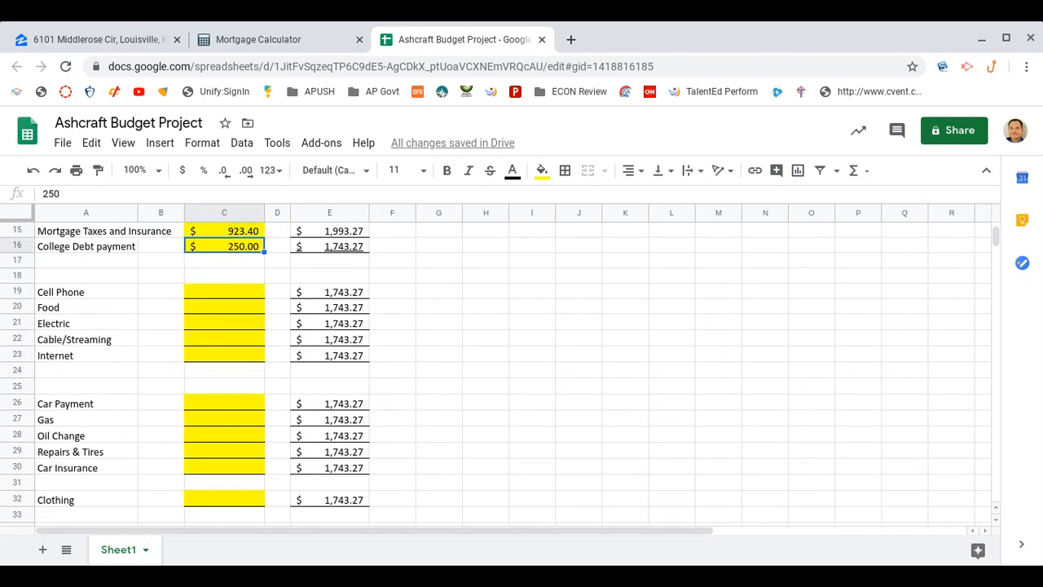
- Enter monthly totals of 125 for Cell Phone and 500 for Food
key(Down)
key(Down)
key(Down)
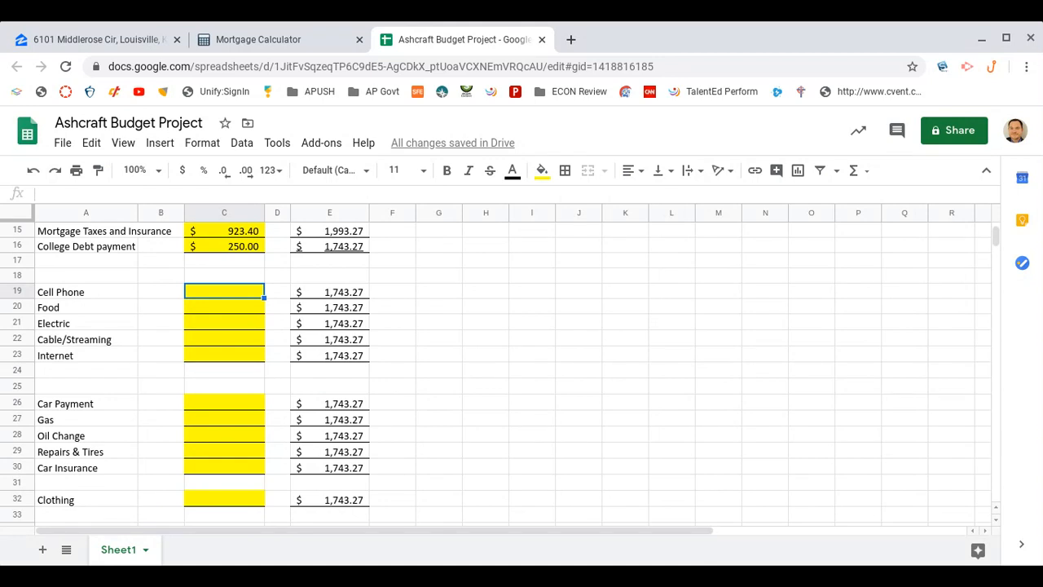
text(12)
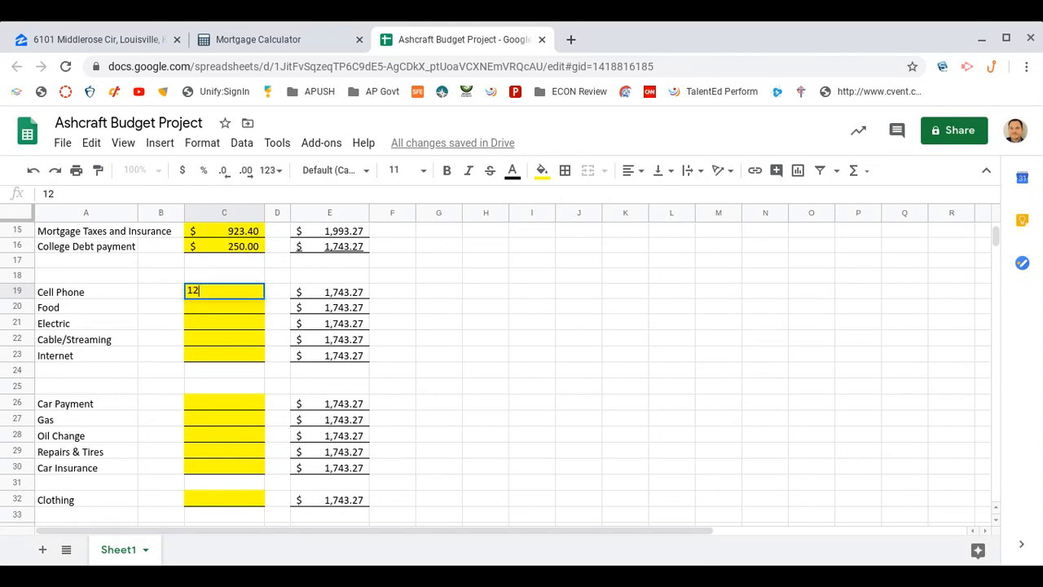
text(5)
key(Return)
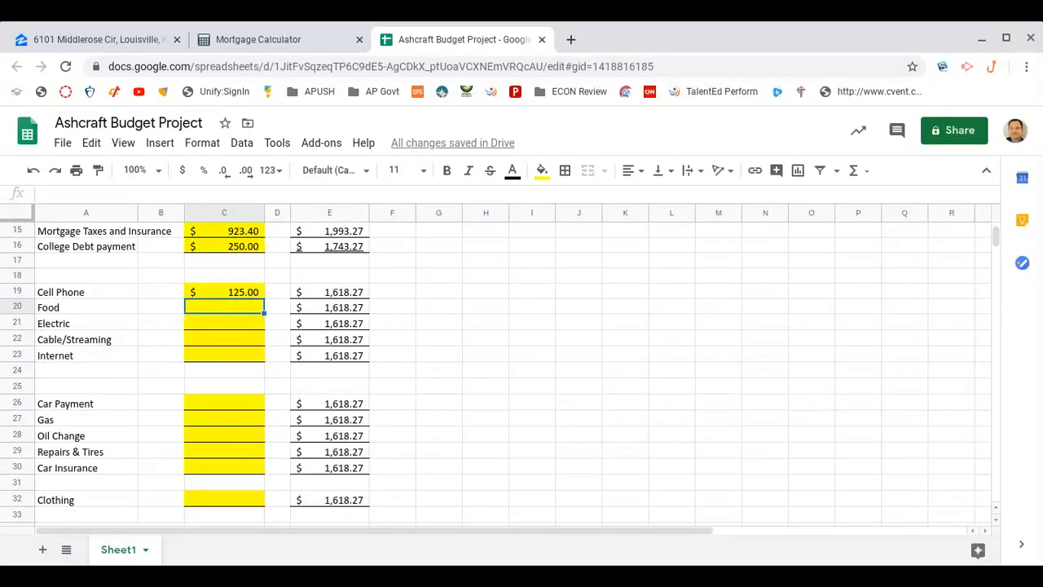
text(500)
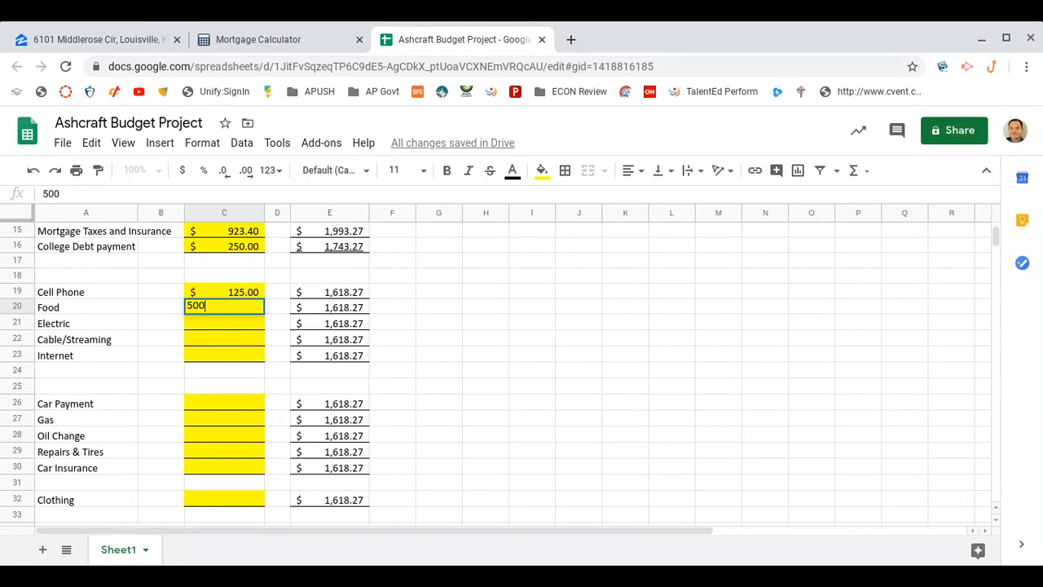
key(Return)
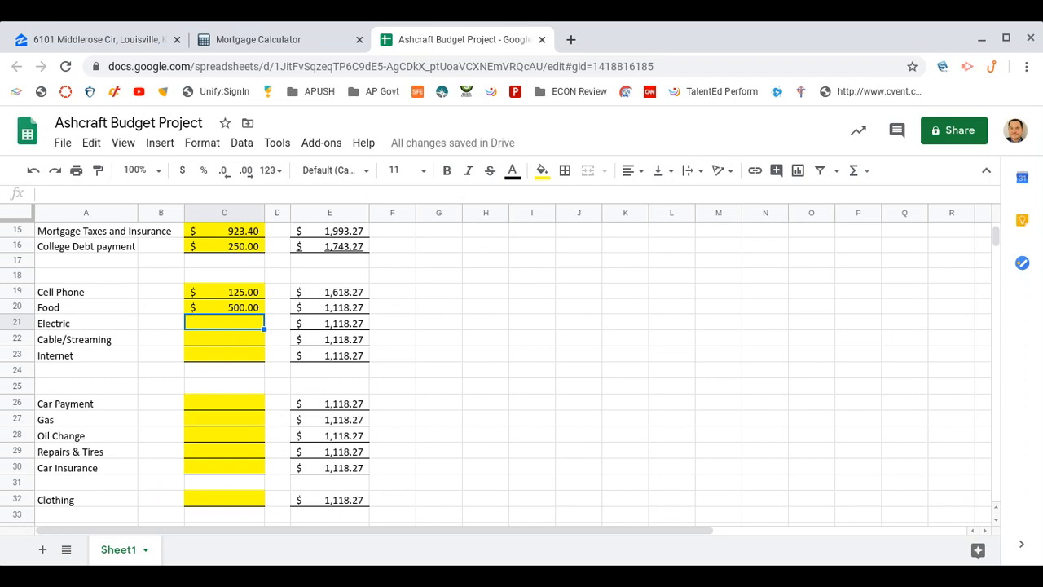
- Review the Electric, Cable/Streaming and Internet rows without filling in their monthly totals
click(224, 339)
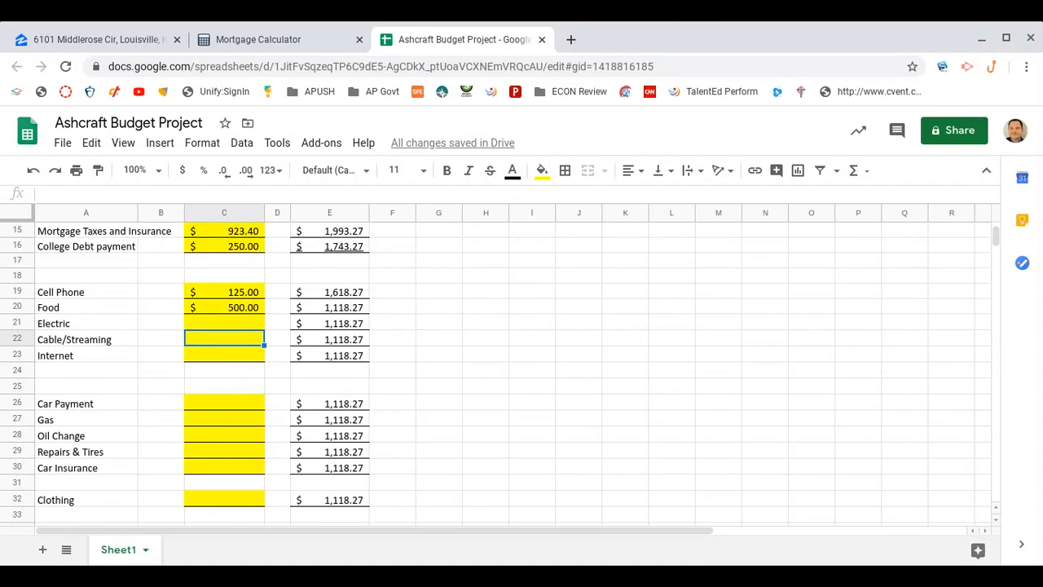
key(Down)
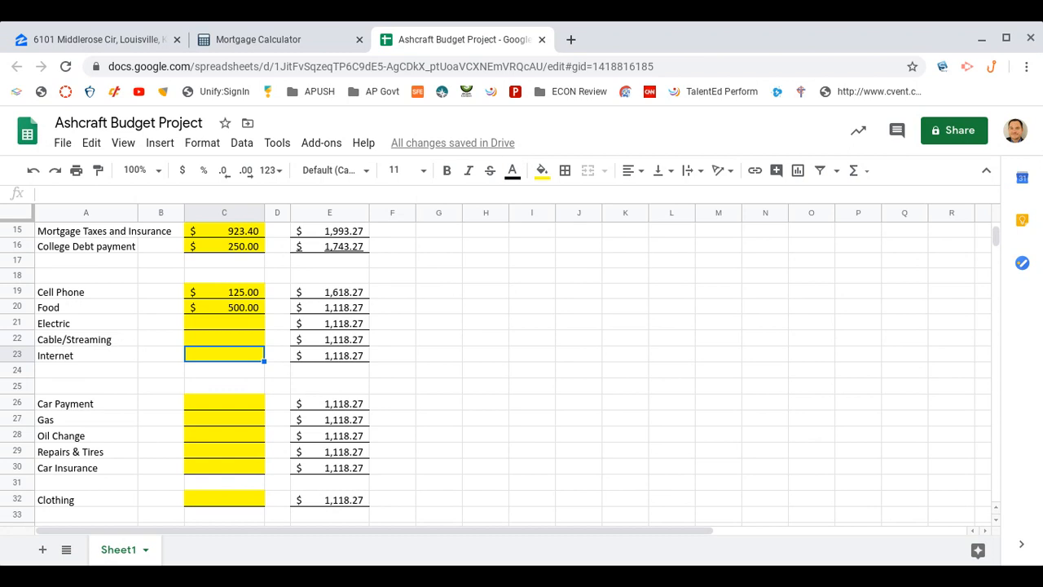
key(Up)
key(Up)
key(Up)
key(Up)
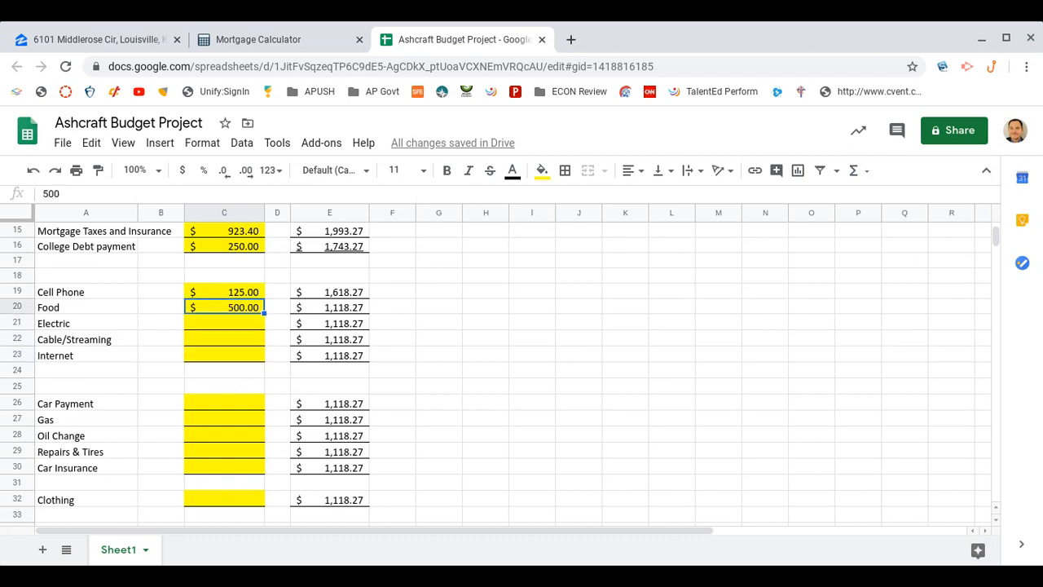
key(Down)
key(Down)
key(Down)
key(Down)
key(Up)
key(Up)
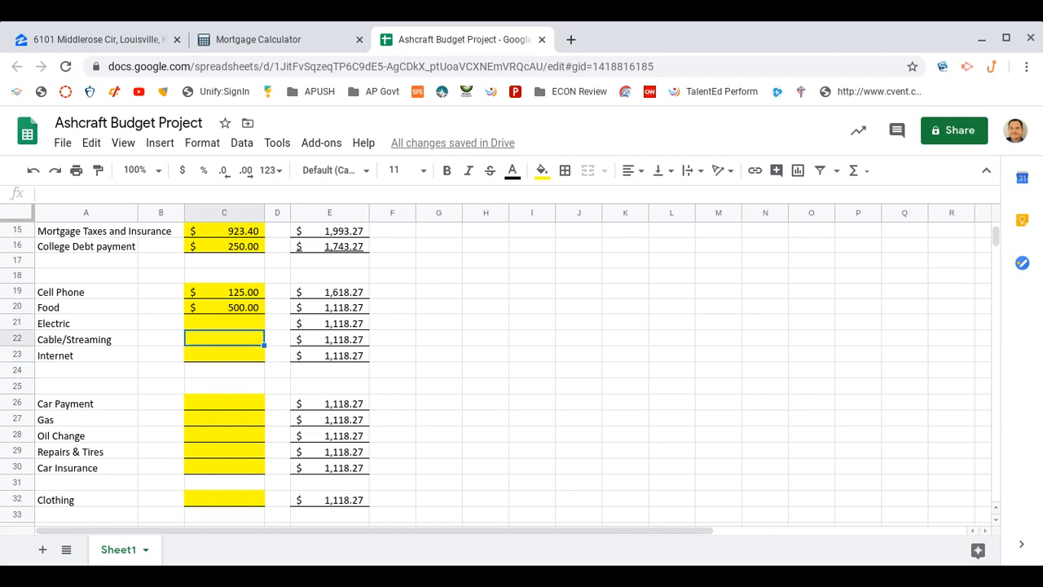
- Enter 300 as the monthly total for Car Payment
key(Down)
key(Down)
key(Down)
key(Down)
key(Down)
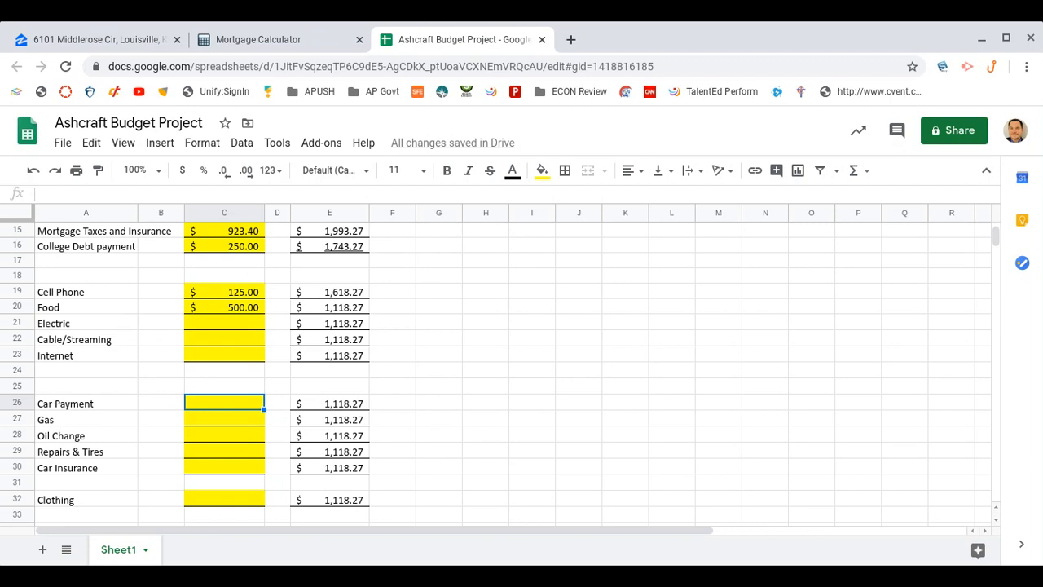
text(300)
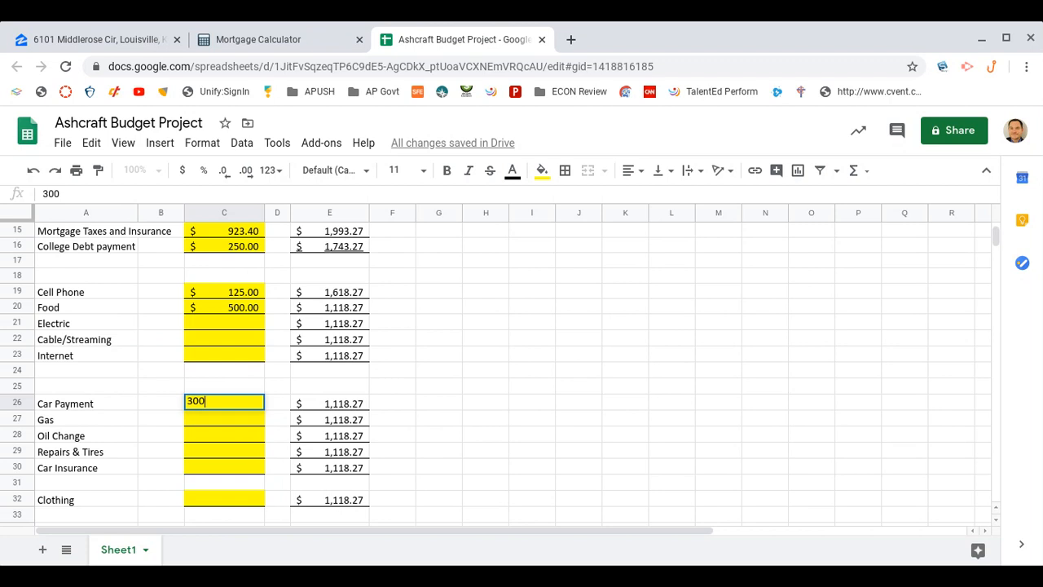
key(Return)
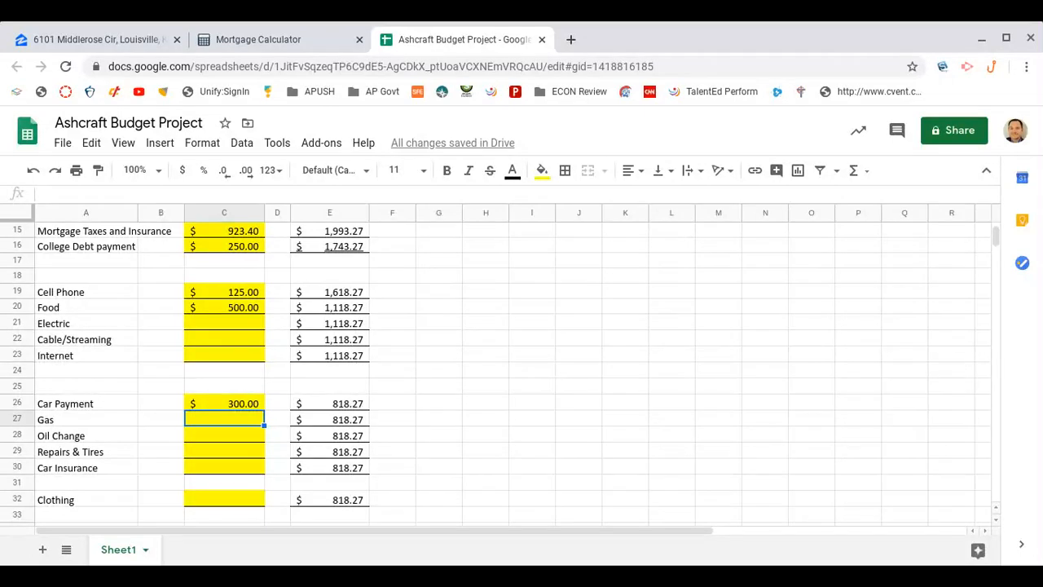
- Review the Gas, Oil Change, Repairs & Tires, Car Insurance and Clothing rows without filling in their monthly totals
key(Down)
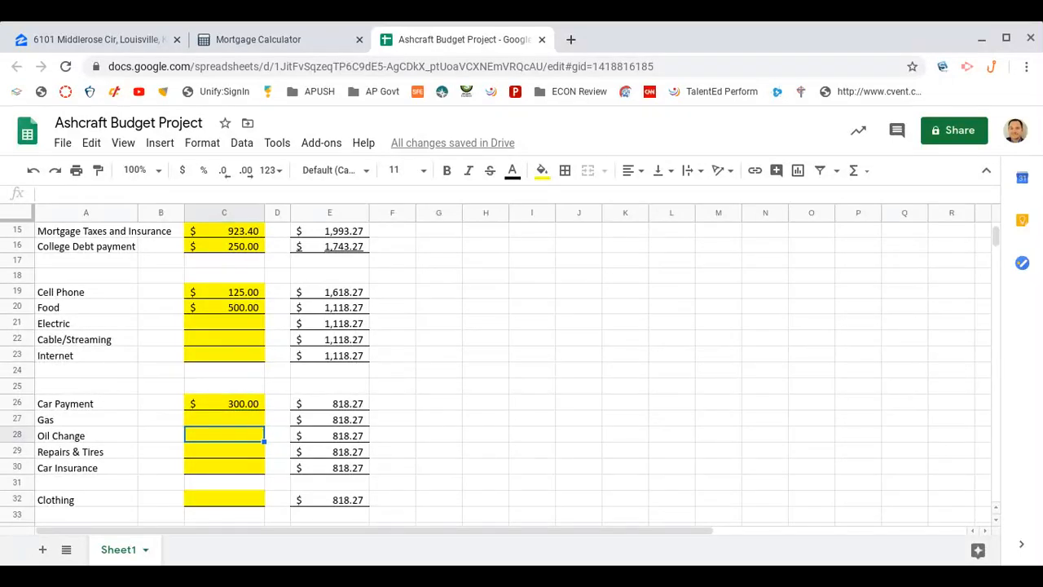
key(Down)
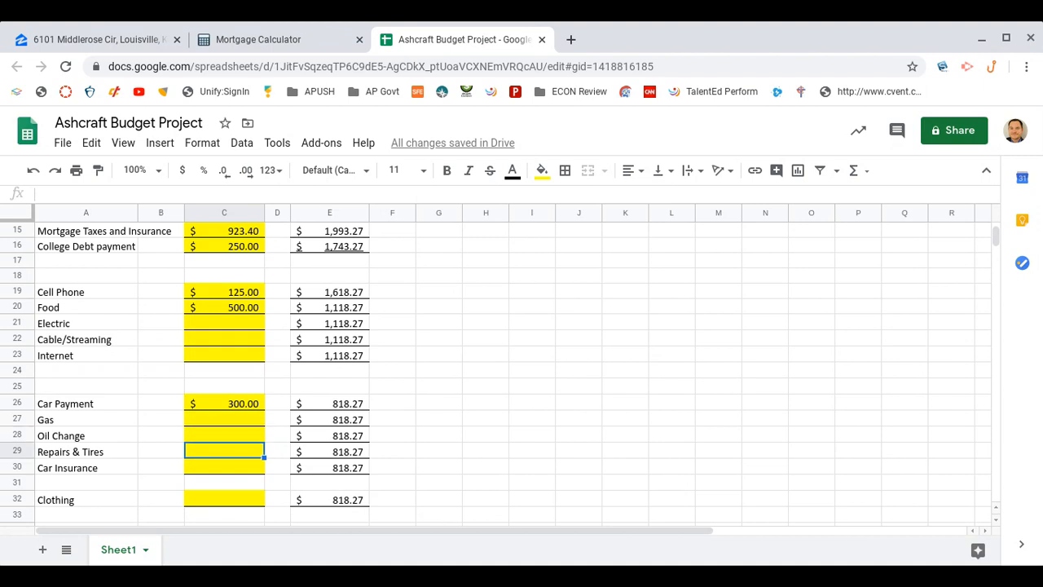
key(Up)
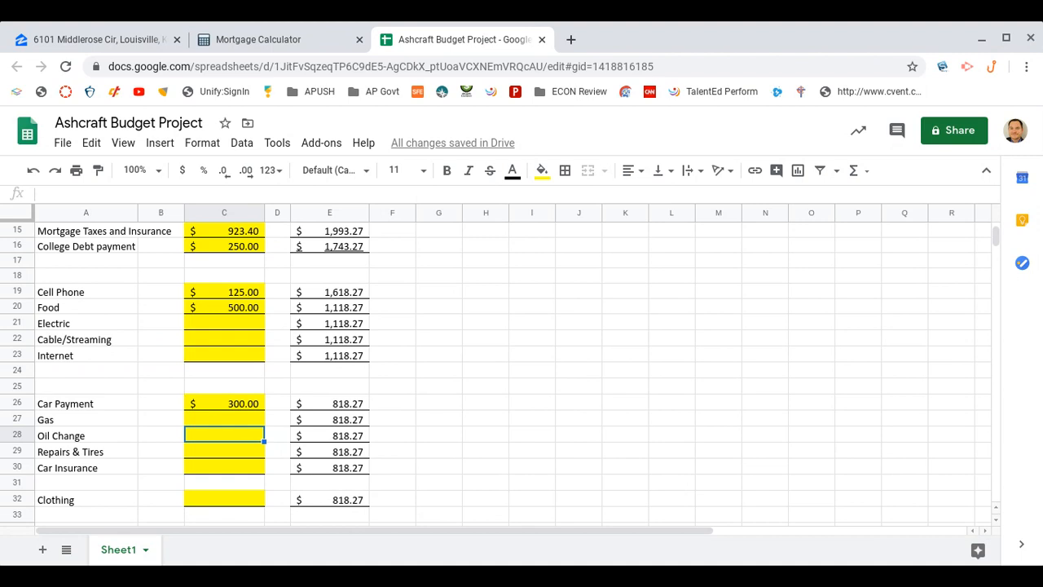
key(Down)
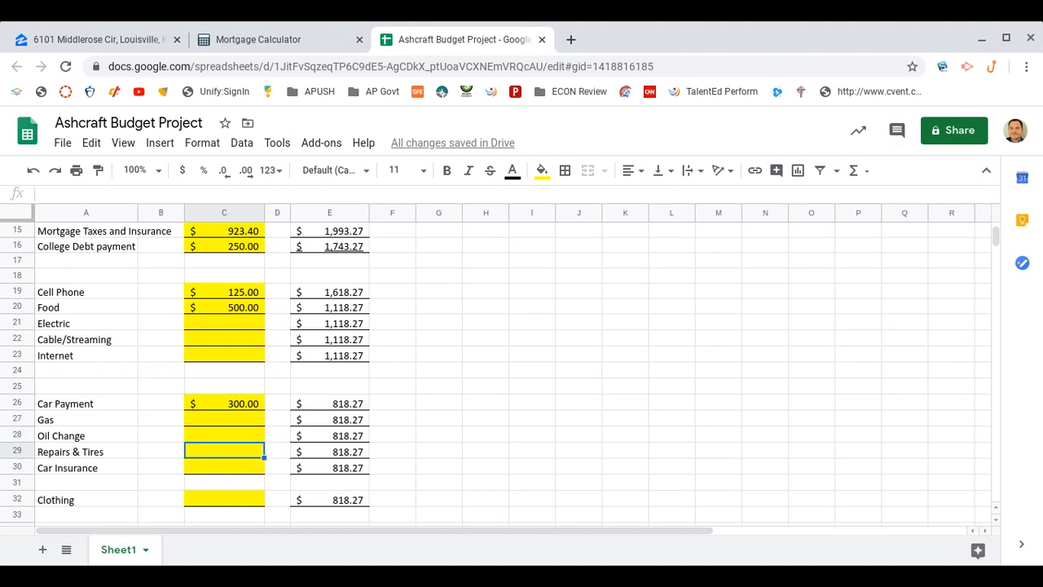
key(Up)
key(Down)
key(Up)
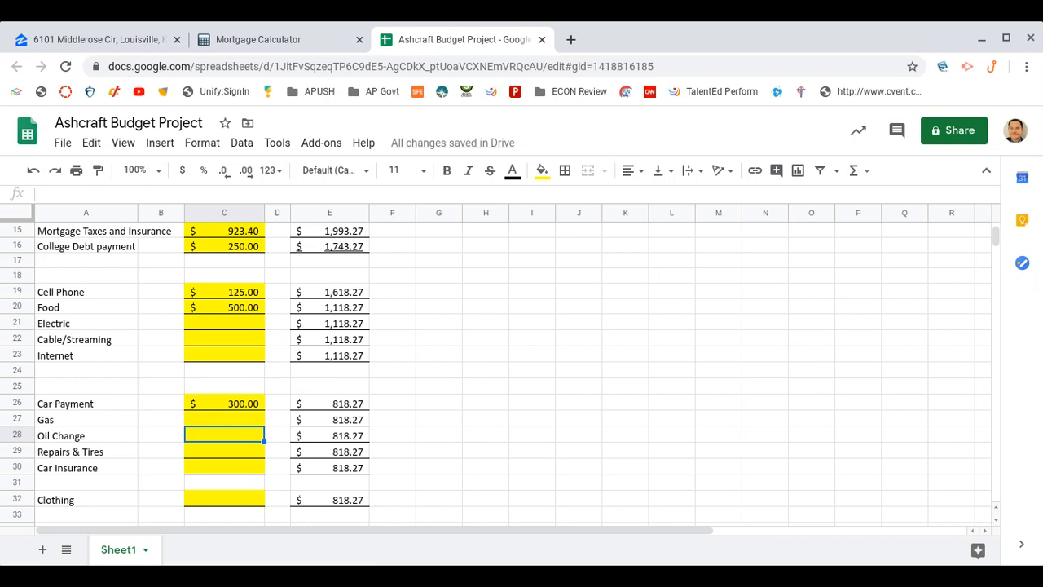
key(Down)
key(Down)
key(Down)
key(Down)
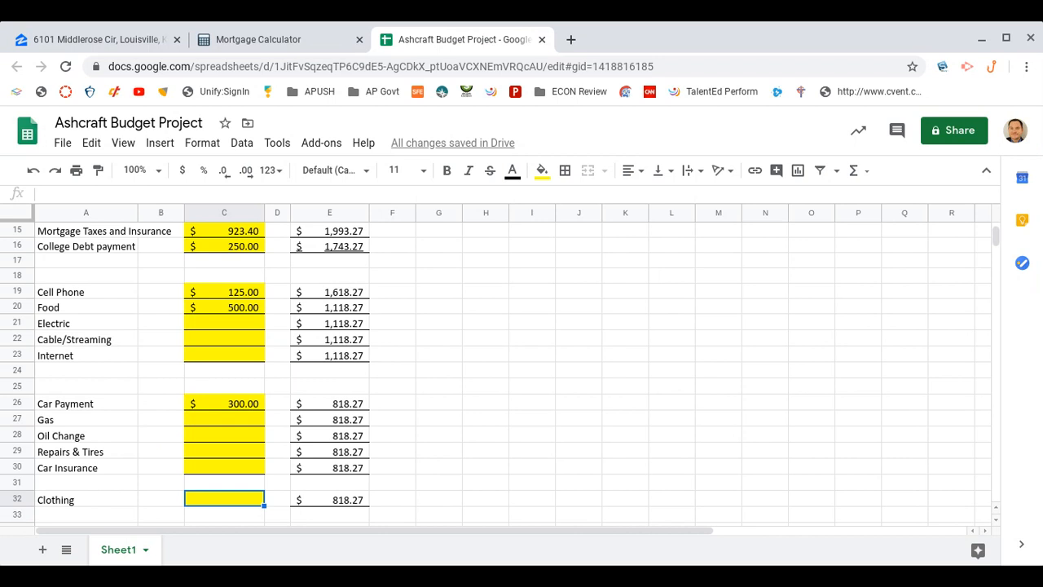
- Examine the Health Insurance, Entertainment and Other Misc. rows at the end of the expense list
key(Down)
key(Down)
key(Down)
key(Down)
key(Down)
key(Down)
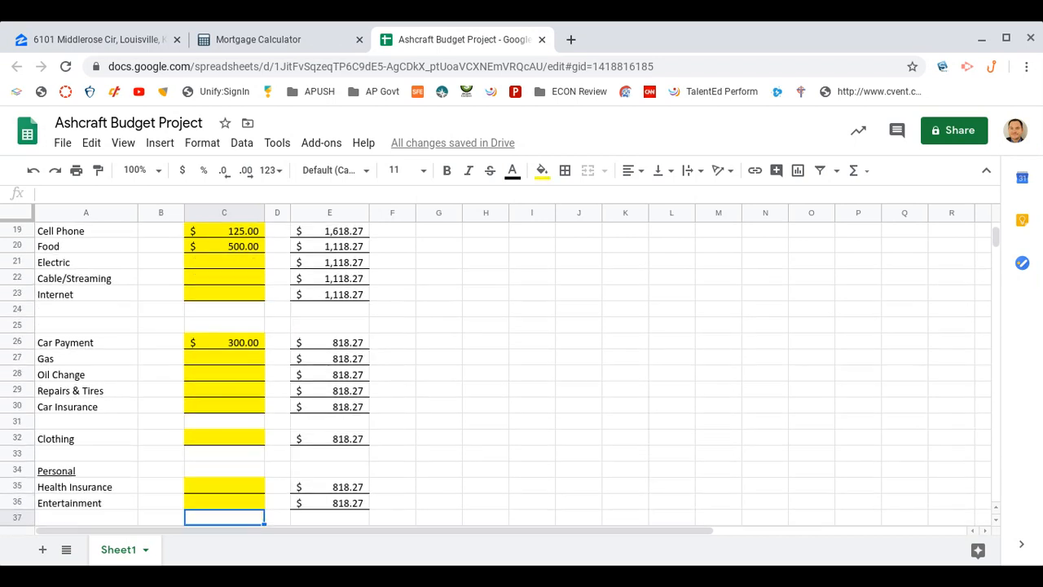
key(Up)
key(Up)
key(Up)
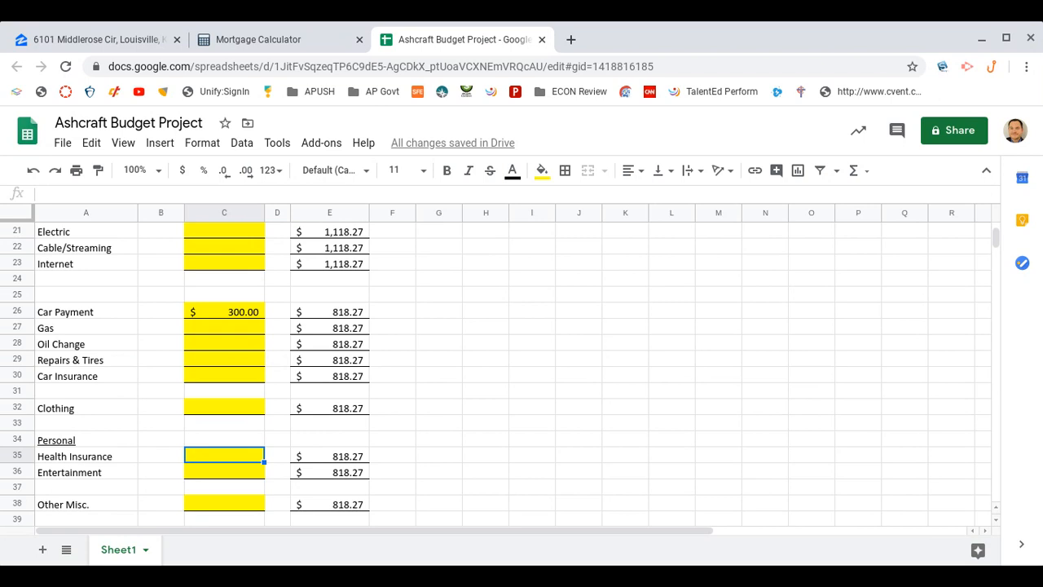
key(Down)
key(Down)
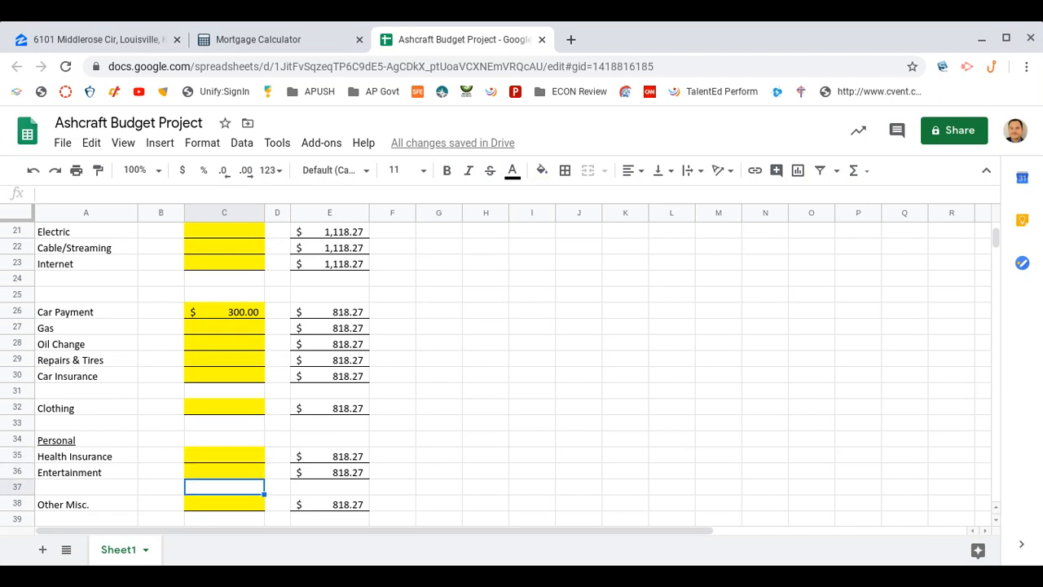
key(Down)
key(Up)
key(Up)
key(Up)
key(Down)
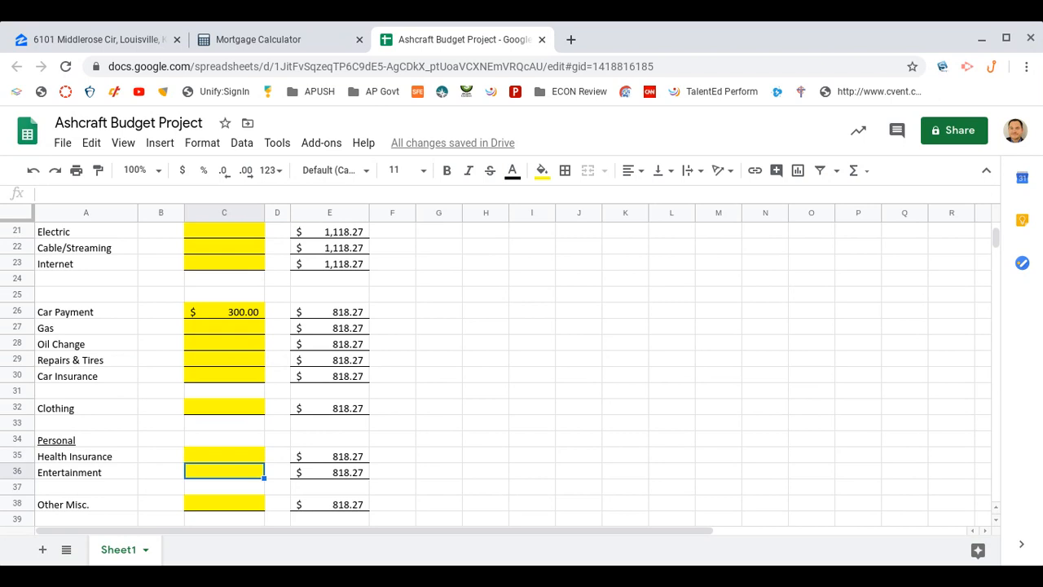
key(Up)
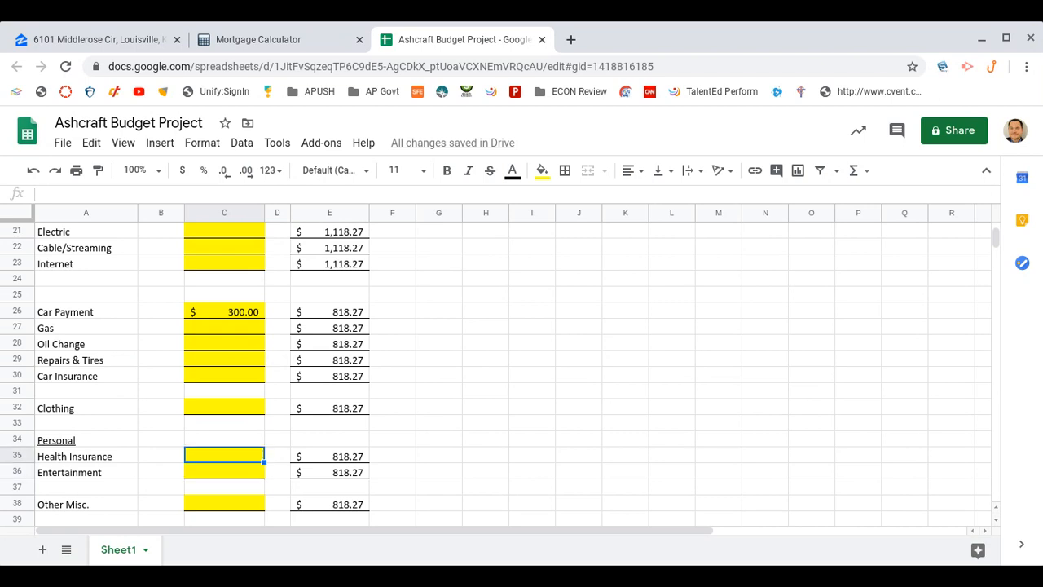
key(Down)
- Look back over the whole expense list from Cell Phone down to Total Monthly Necessities
key(Up)
key(Up)
key(Up)
key(Up)
key(Up)
key(Up)
key(Up)
key(Up)
key(Up)
key(Up)
key(Up)
key(Up)
key(Up)
key(Up)
key(Up)
key(Up)
key(Up)
key(Up)
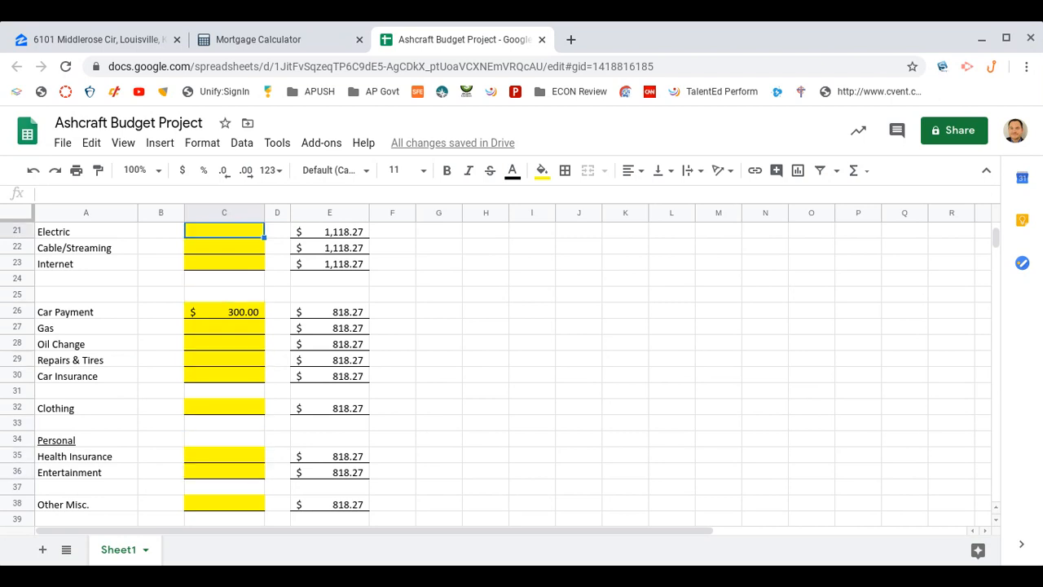
key(Down)
key(Down)
key(Down)
key(Down)
key(Down)
key(Down)
key(Down)
key(Down)
key(Down)
key(Down)
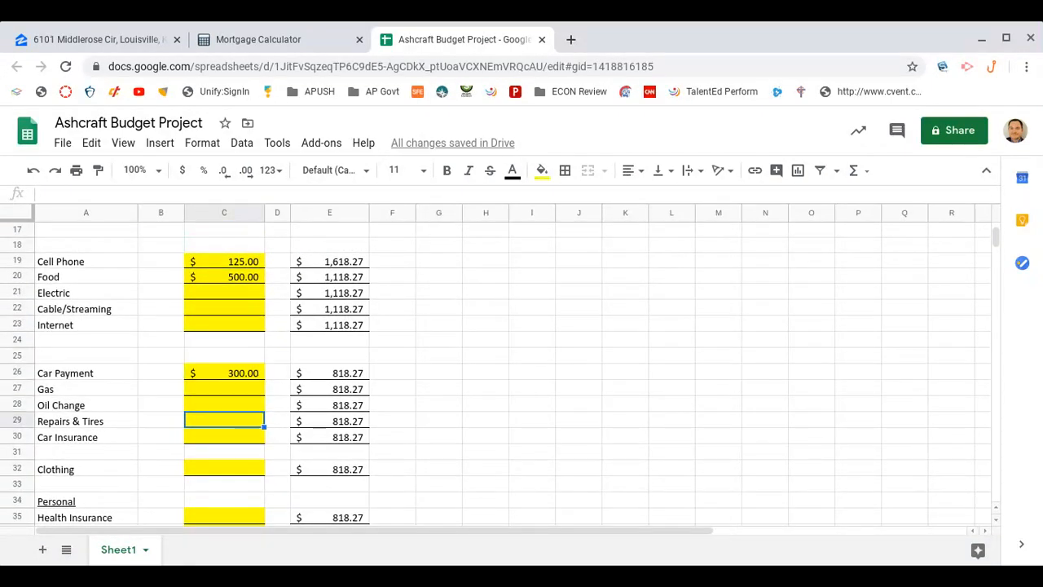
key(Up)
key(Up)
key(Up)
key(Up)
key(Up)
key(Up)
key(Up)
key(Up)
key(Up)
key(Up)
key(Up)
key(Down)
key(Down)
key(Down)
key(Down)
key(Down)
key(Down)
key(Down)
key(Down)
key(Down)
key(Down)
key(Down)
key(Down)
key(Down)
key(Down)
key(Down)
key(Down)
key(Down)
key(Down)
key(Down)
key(Down)
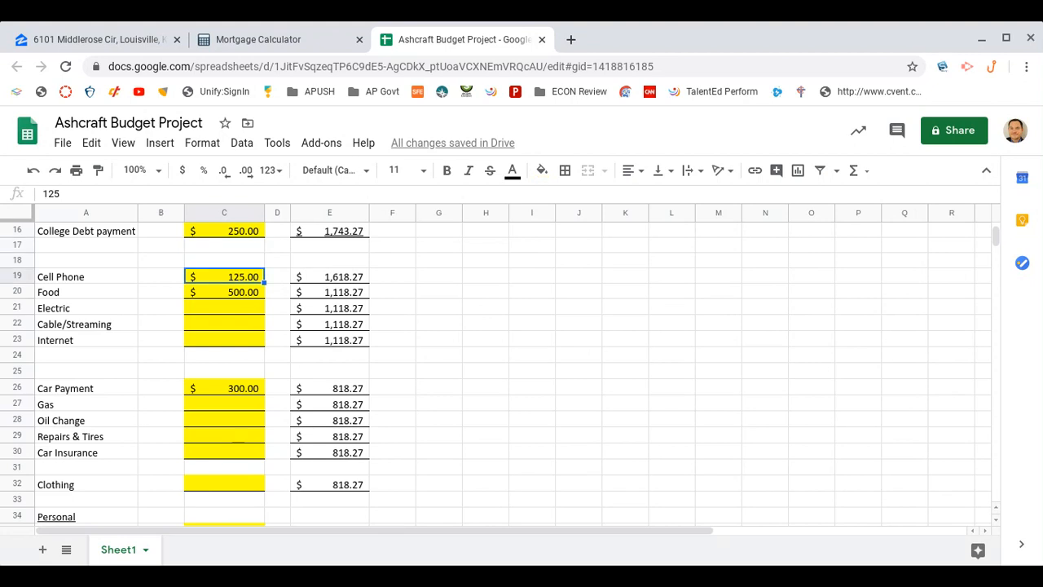
key(Down)
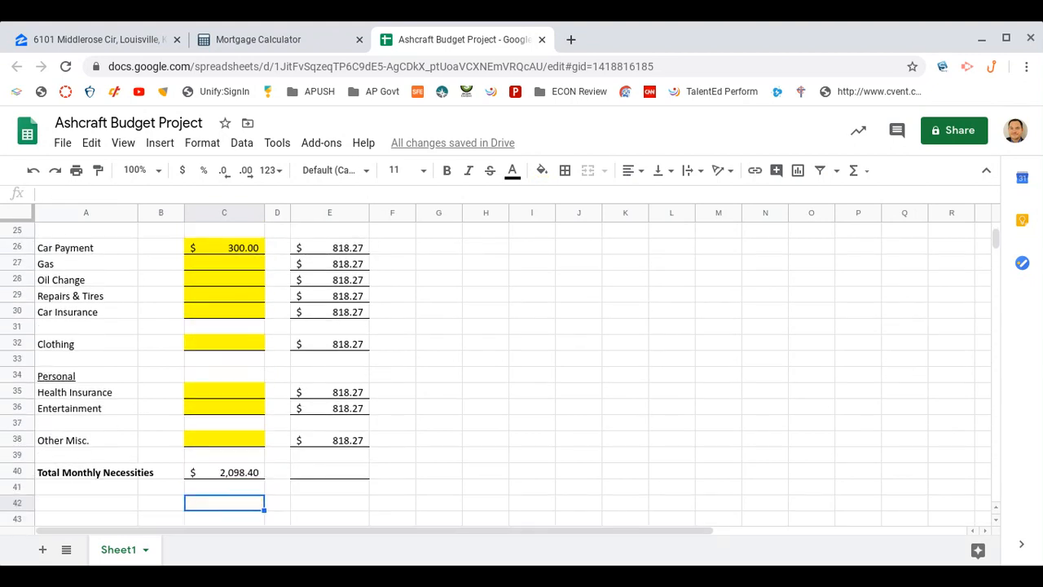
- Enter the remaining income of 818.27 as the monthly total for Other Misc
key(Up)
key(Up)
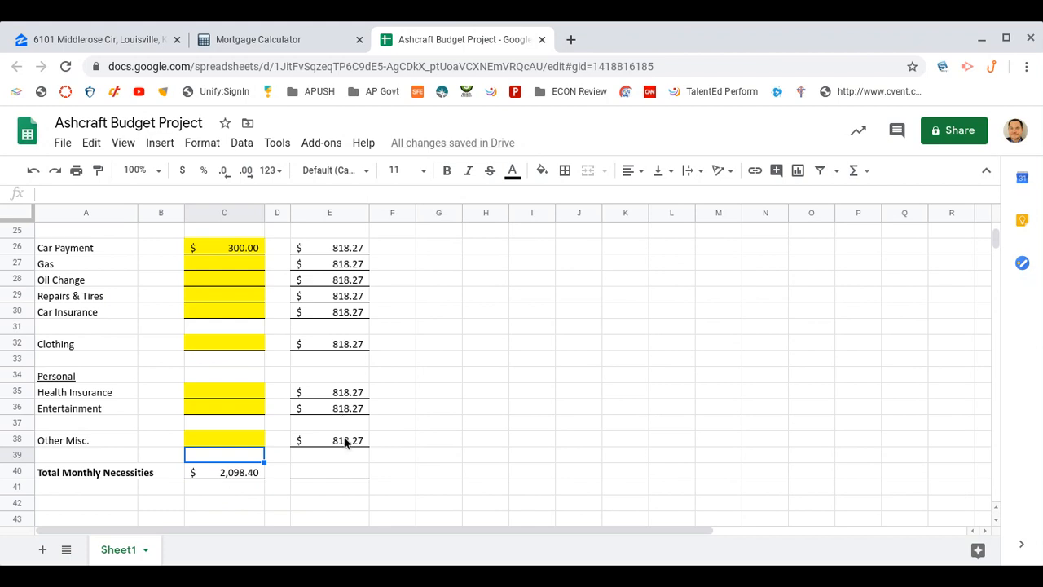
click(252, 440)
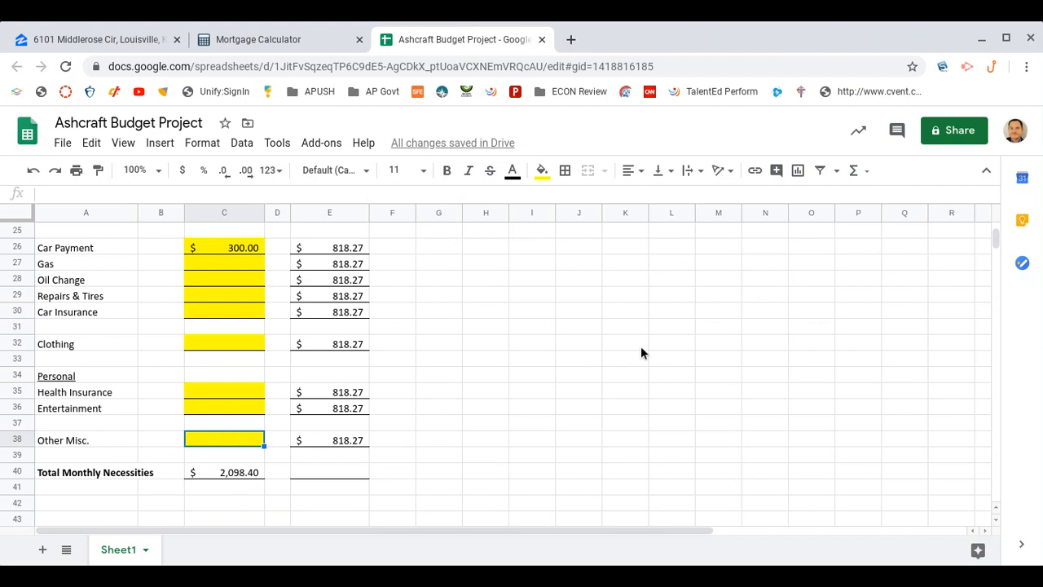
text(8)
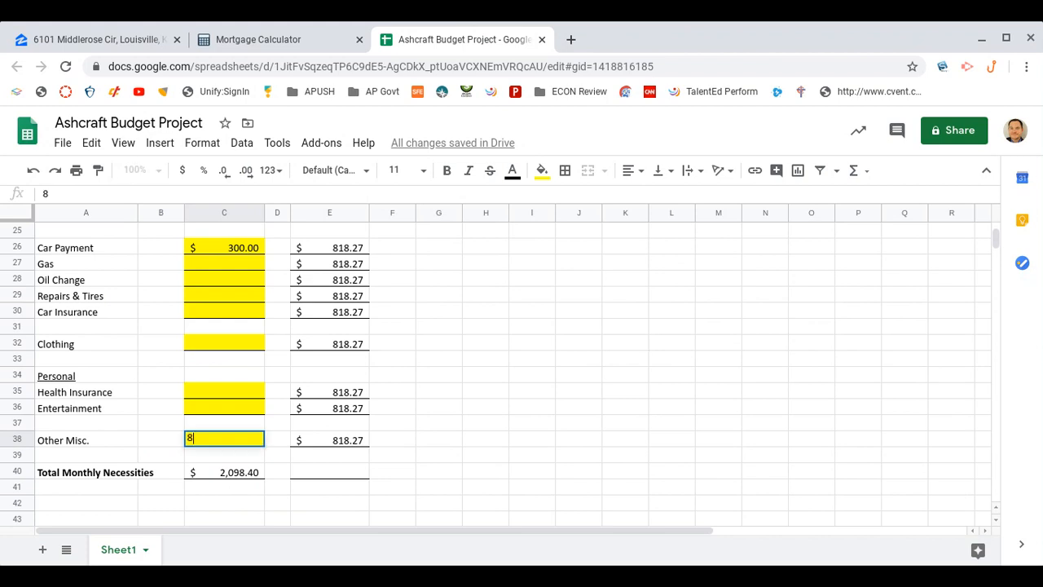
text(18)
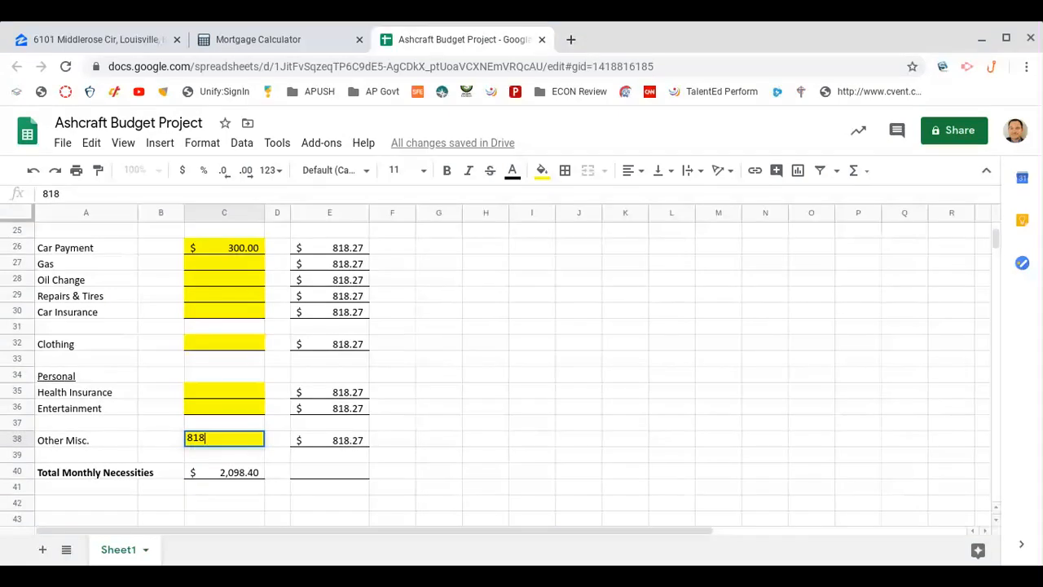
text(.27)
key(Return)
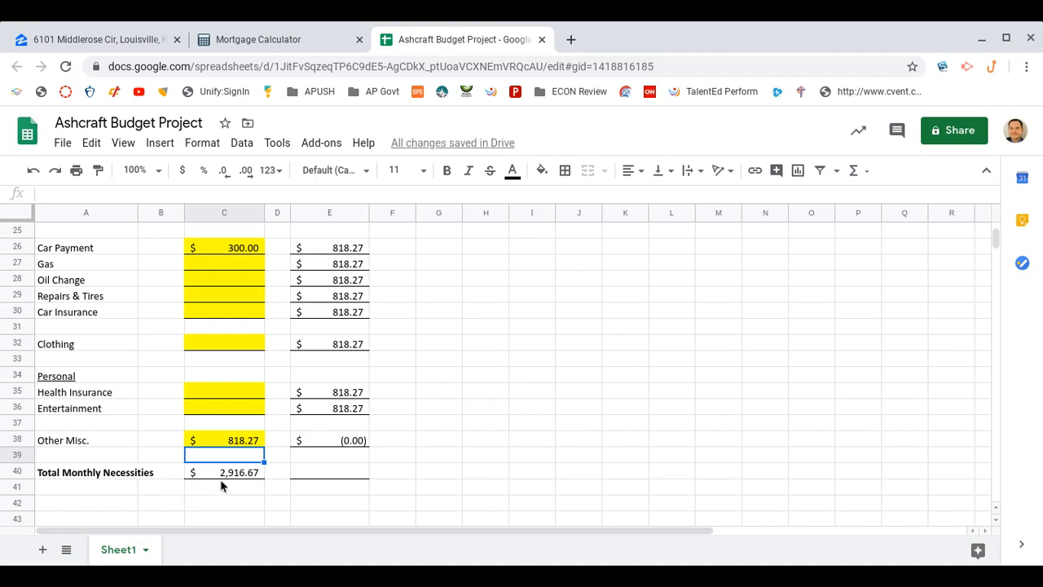
- Compare Total Monthly Necessities with Monthly Net Income and review the budget sheet from the income section to the expenses
scroll(221, 486, up, 10)
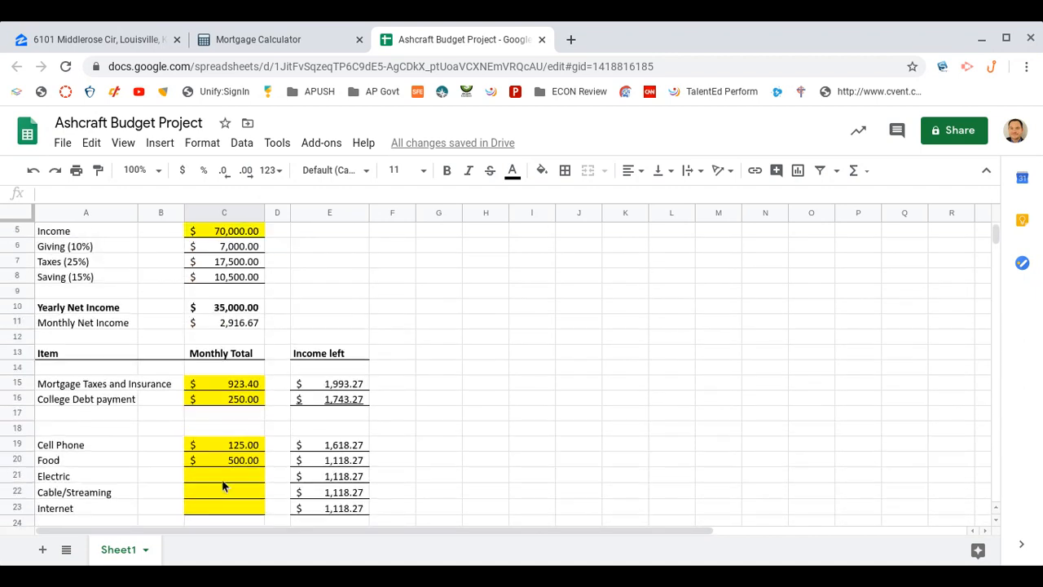
scroll(509, 386, down, 2)
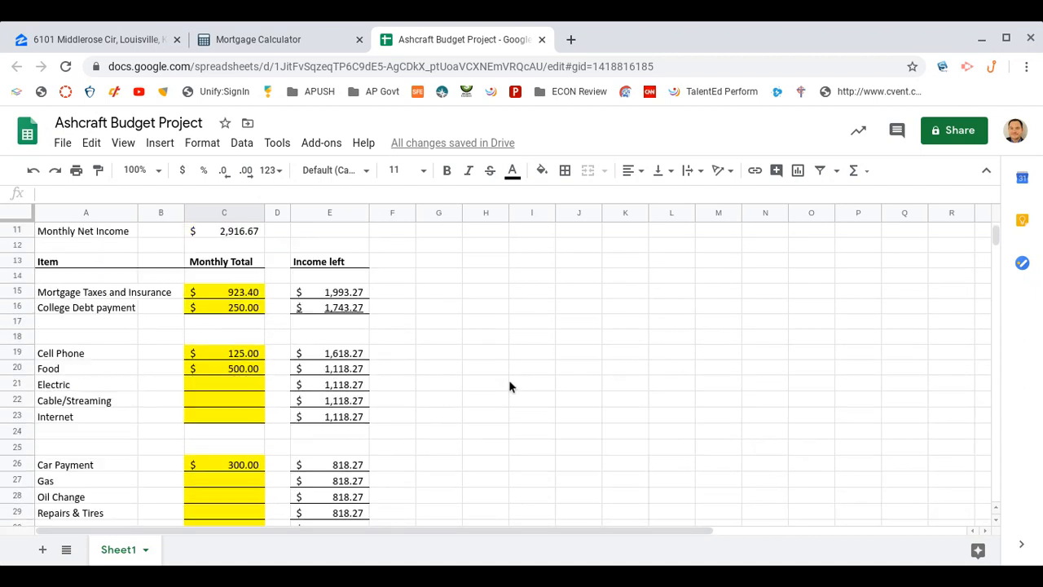
scroll(510, 387, down, 5)
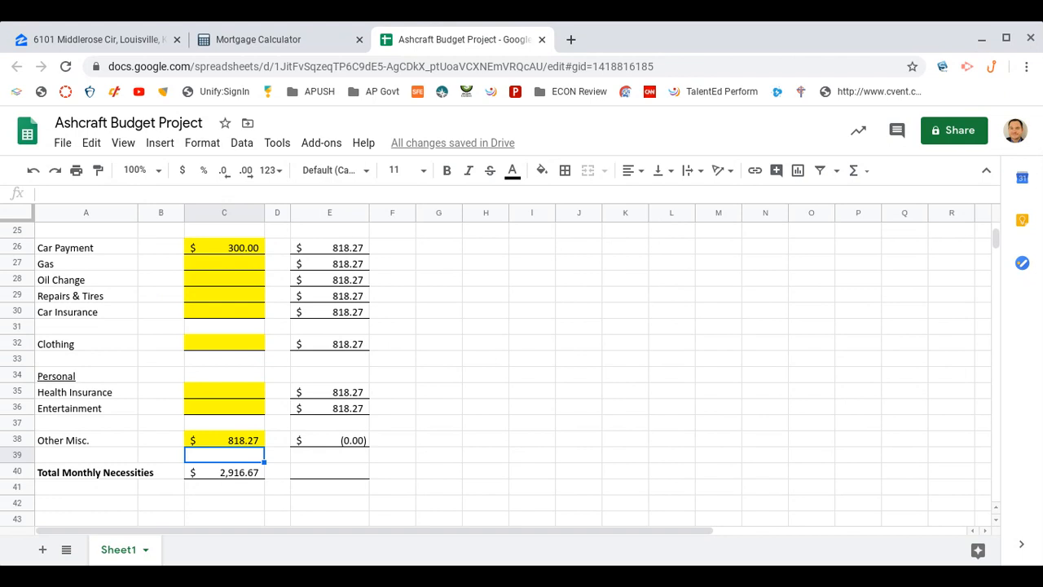
scroll(522, 367, up, 1)
scroll(522, 367, down, 2)
scroll(522, 367, up, 5)
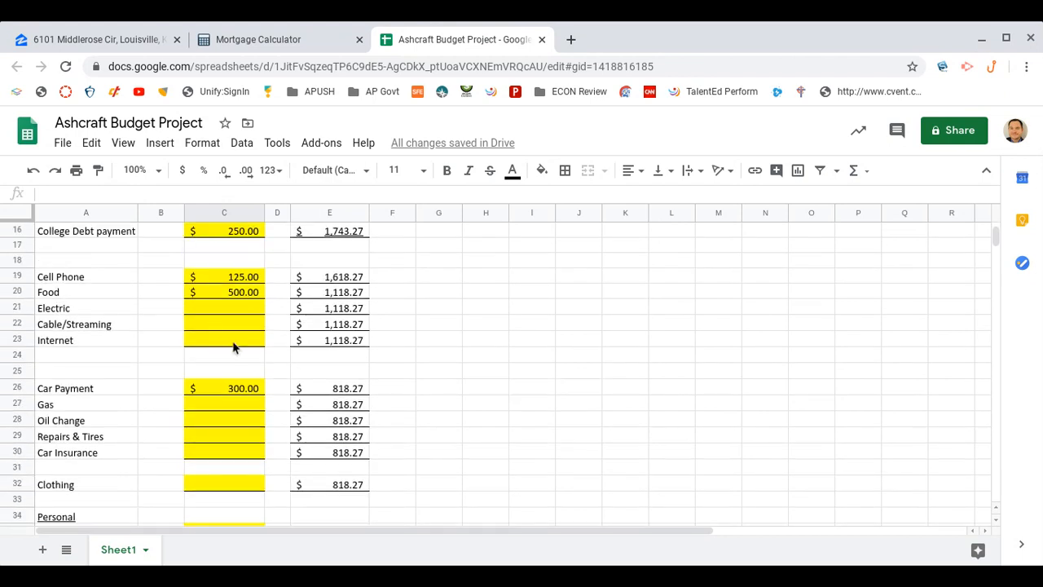
scroll(474, 343, up, 5)
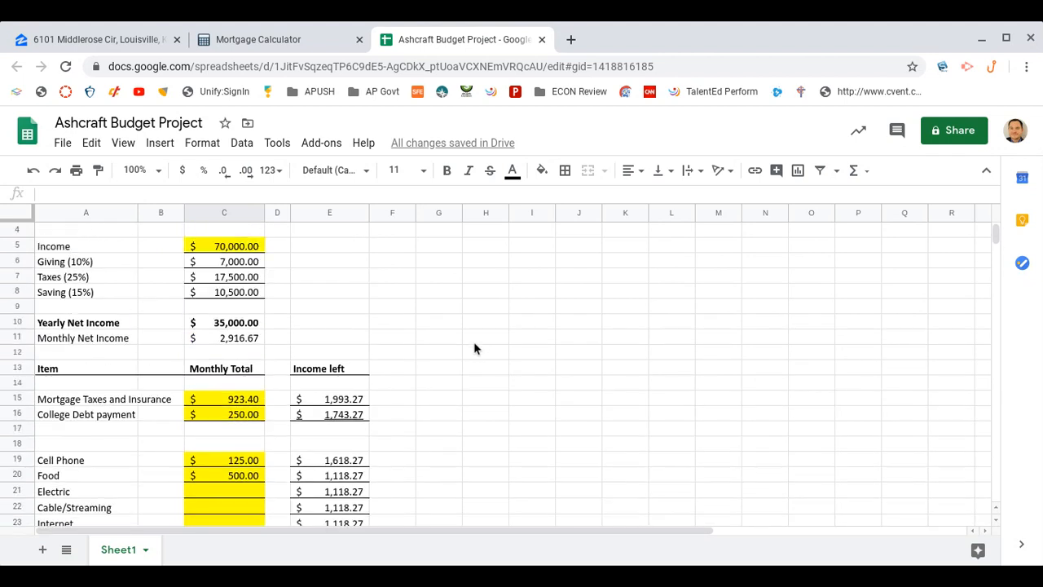
scroll(475, 343, down, 1)
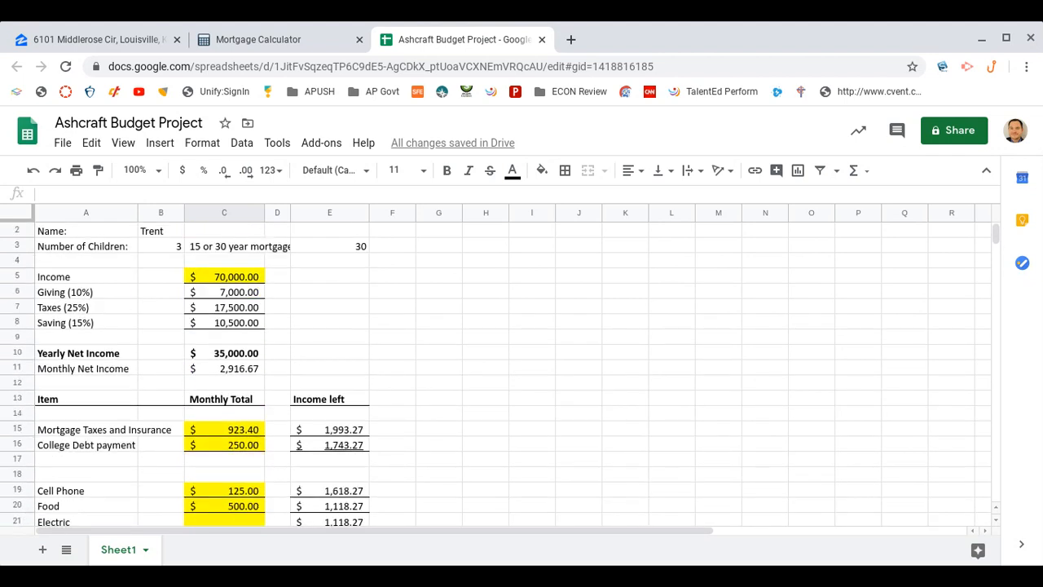
scroll(522, 367, down, 5)
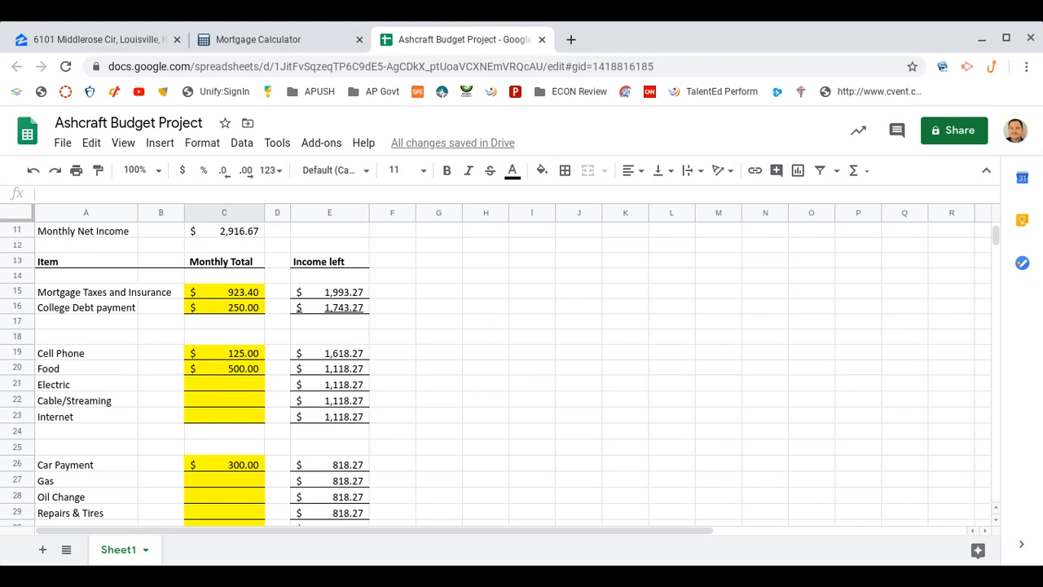
scroll(249, 277, up, 4)
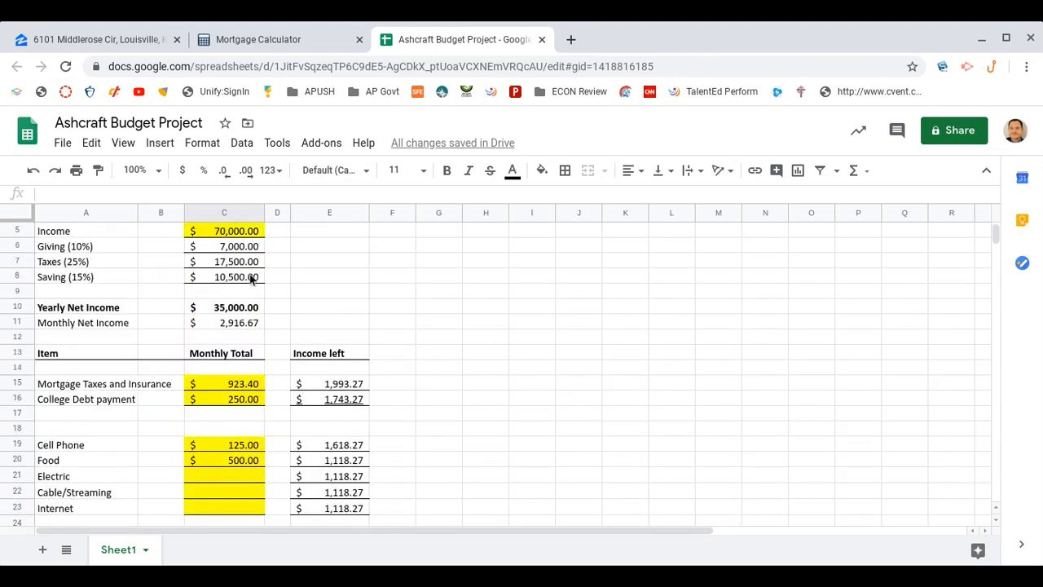
scroll(344, 352, up, 2)
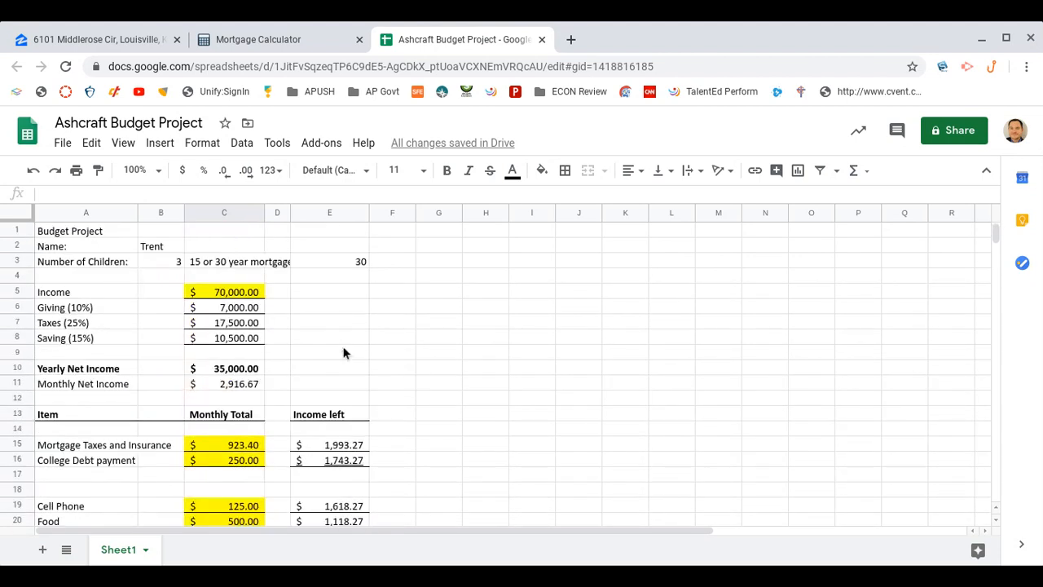
- Look at the Mortgage Calculator and the Zillow house listing, and return to the budget sheet
click(277, 40)
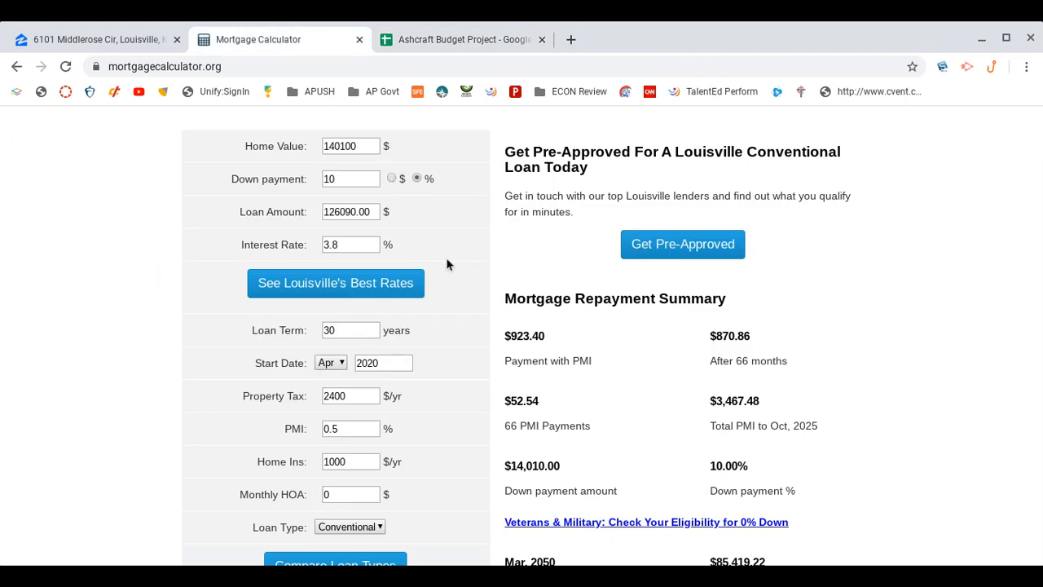
click(130, 39)
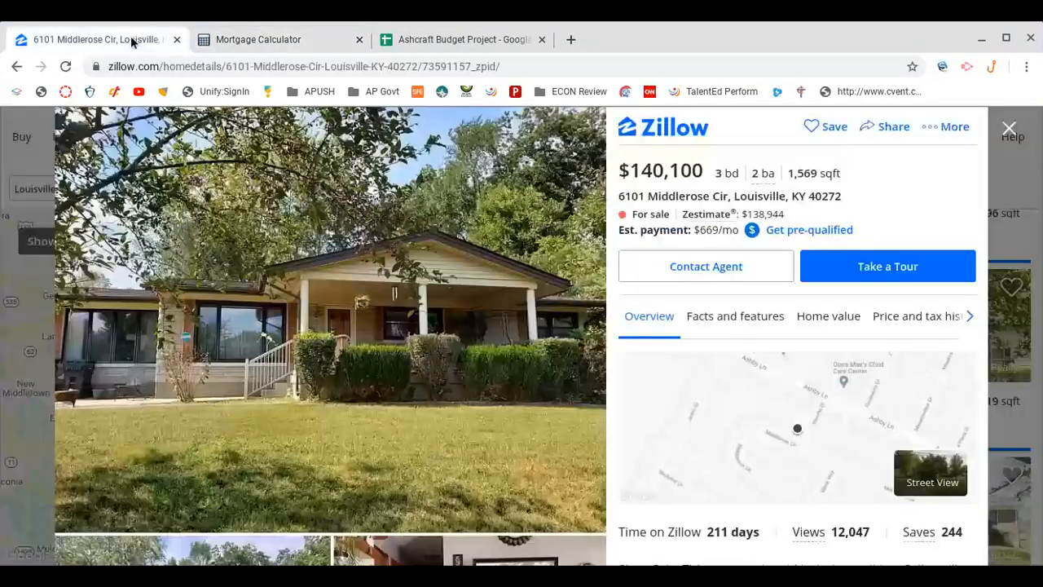
click(484, 43)
scroll(469, 359, down, 1)
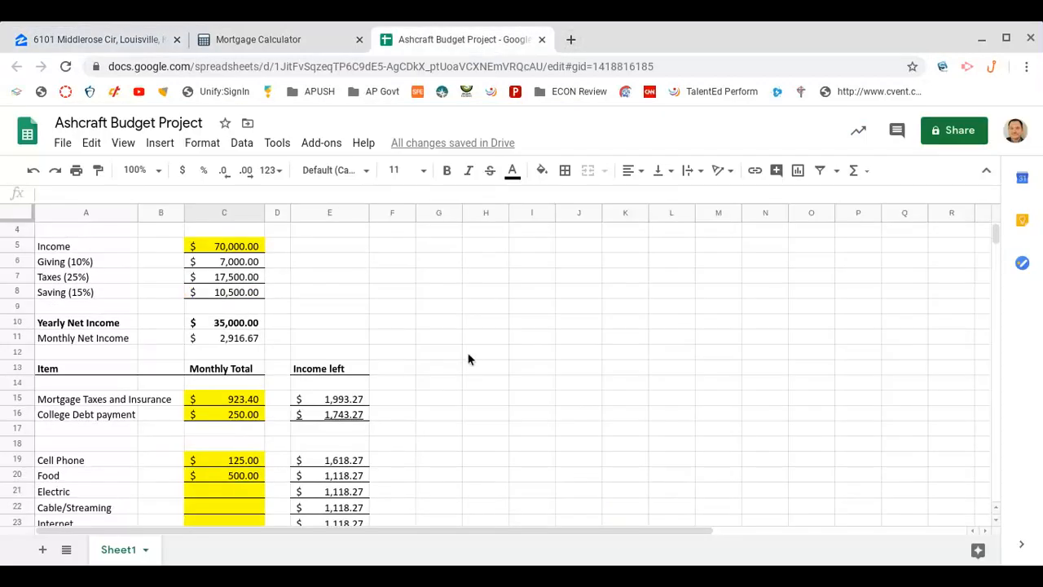
- Review the completed budget from the income section through every expense row to Other Misc. and Total Monthly Necessities
scroll(469, 359, down, 5)
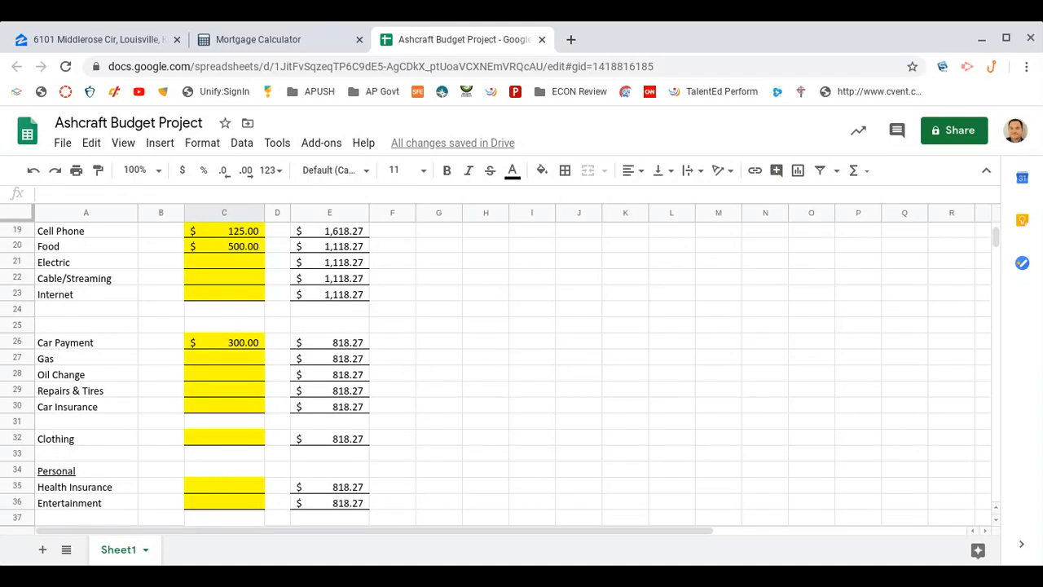
scroll(224, 340, up, 5)
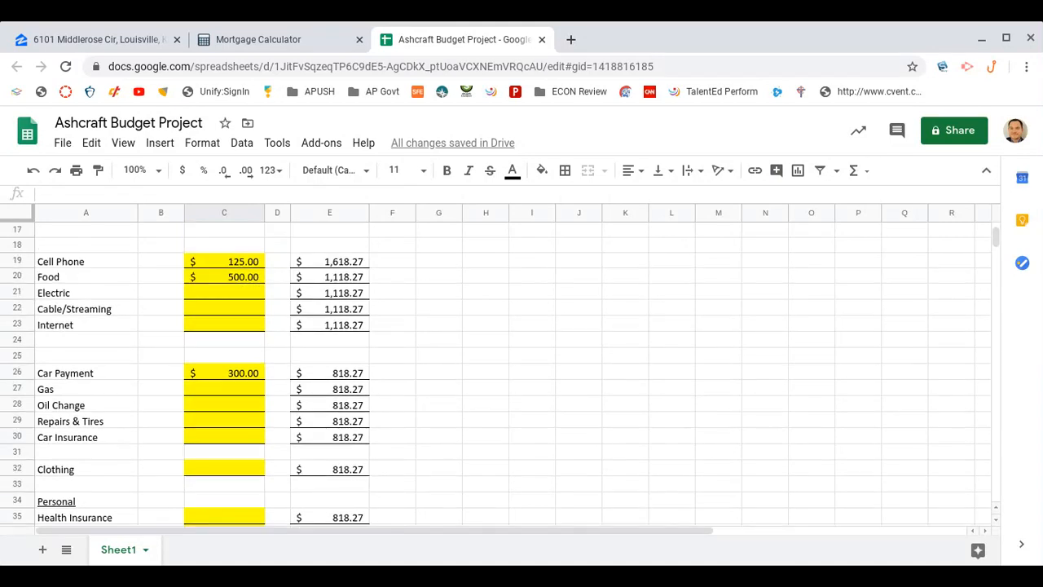
scroll(223, 367, down, 6)
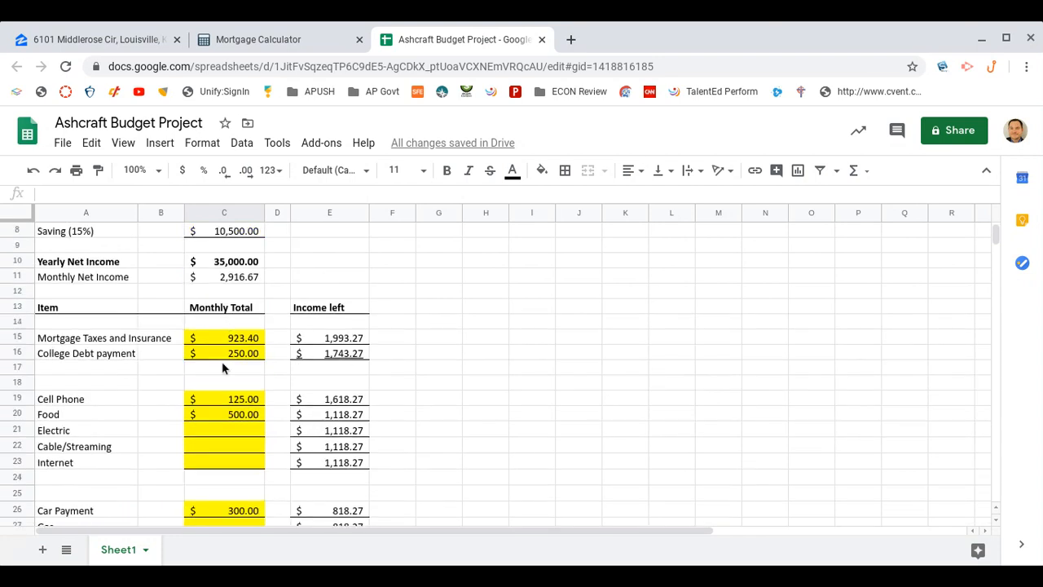
scroll(223, 369, down, 2)
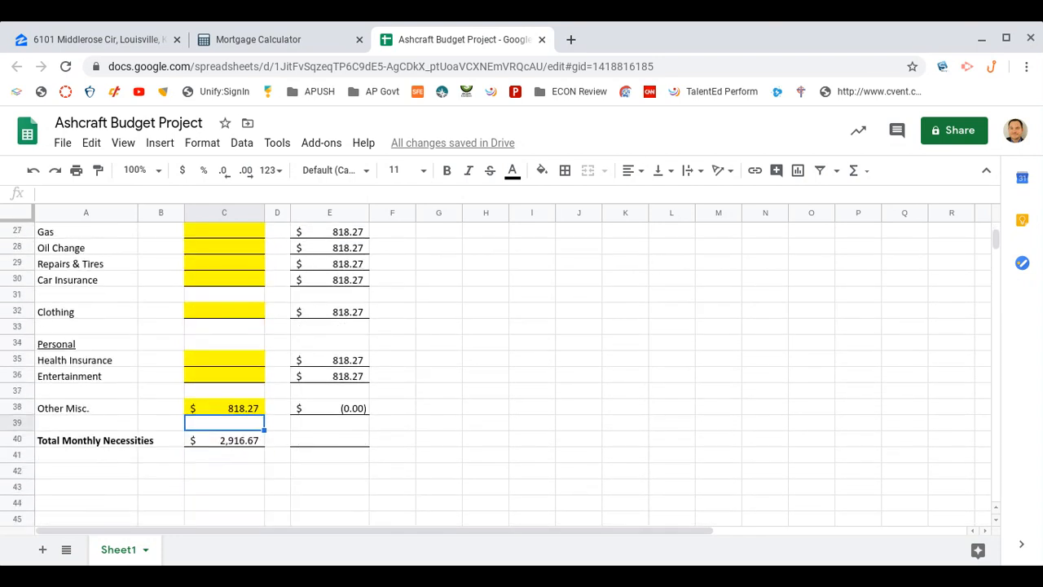
scroll(505, 322, up, 9)
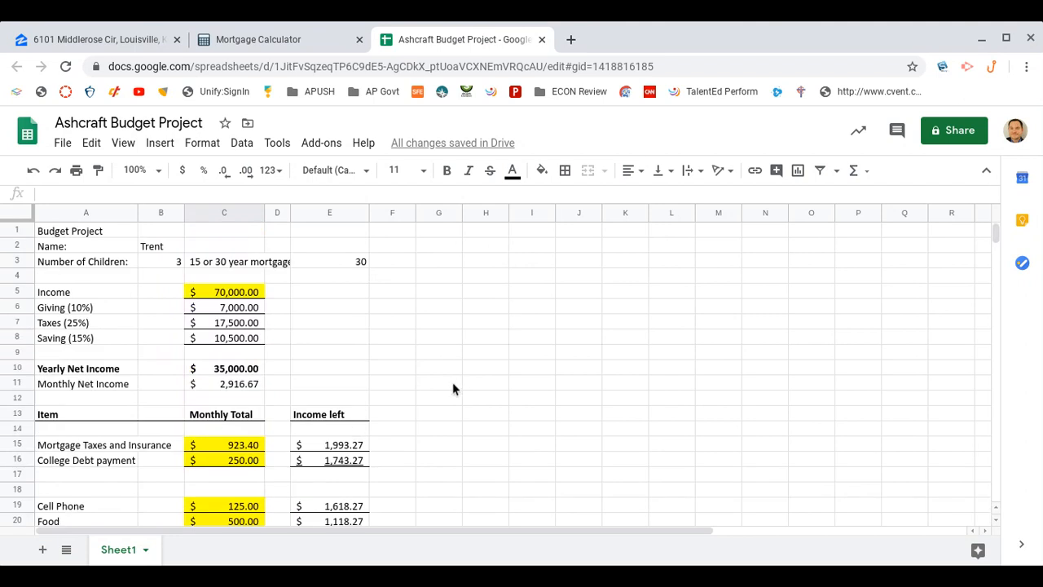
scroll(453, 389, down, 3)
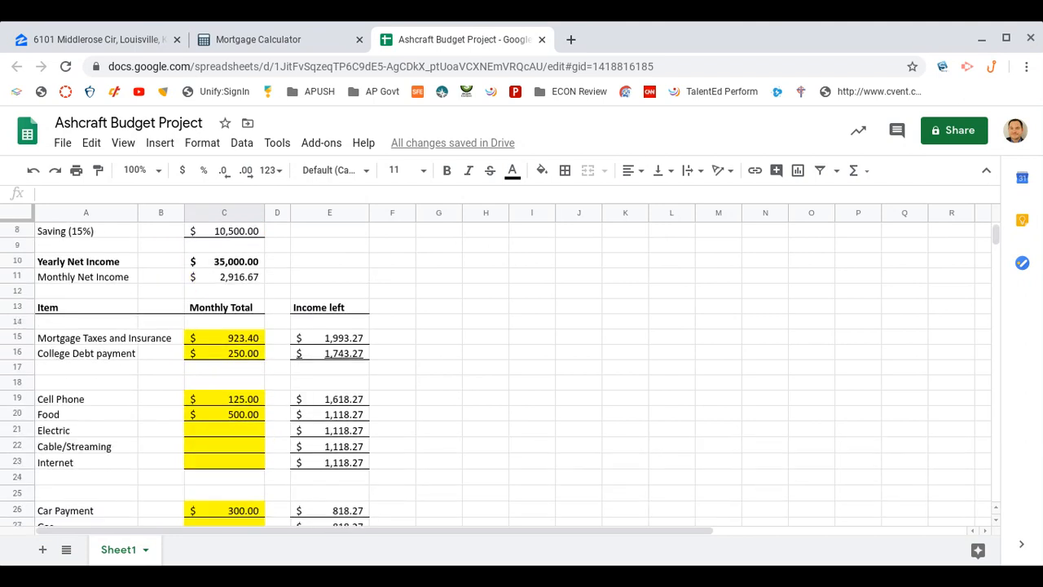
scroll(495, 376, down, 2)
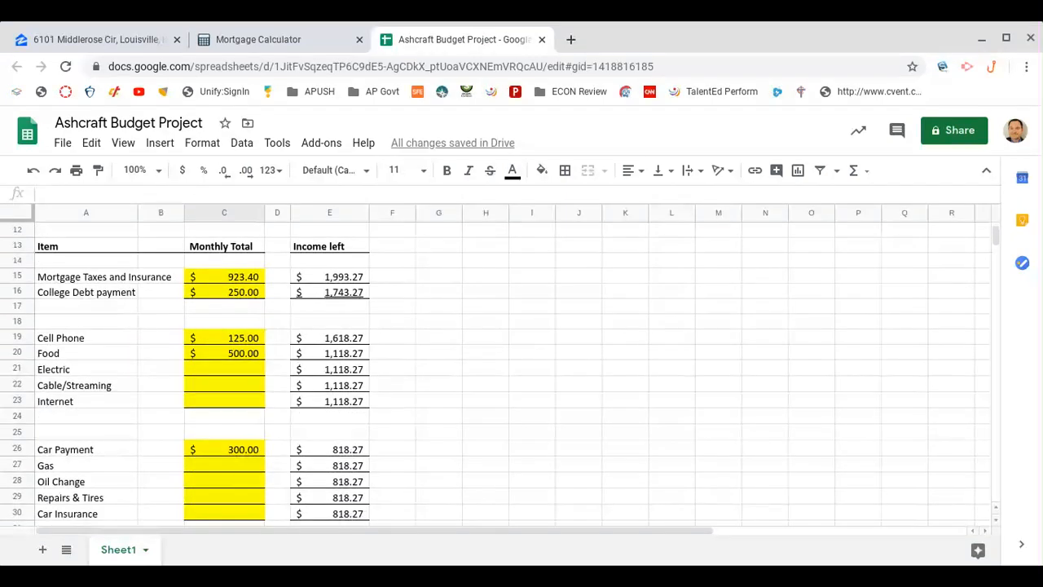
scroll(495, 376, down, 2)
scroll(496, 376, up, 5)
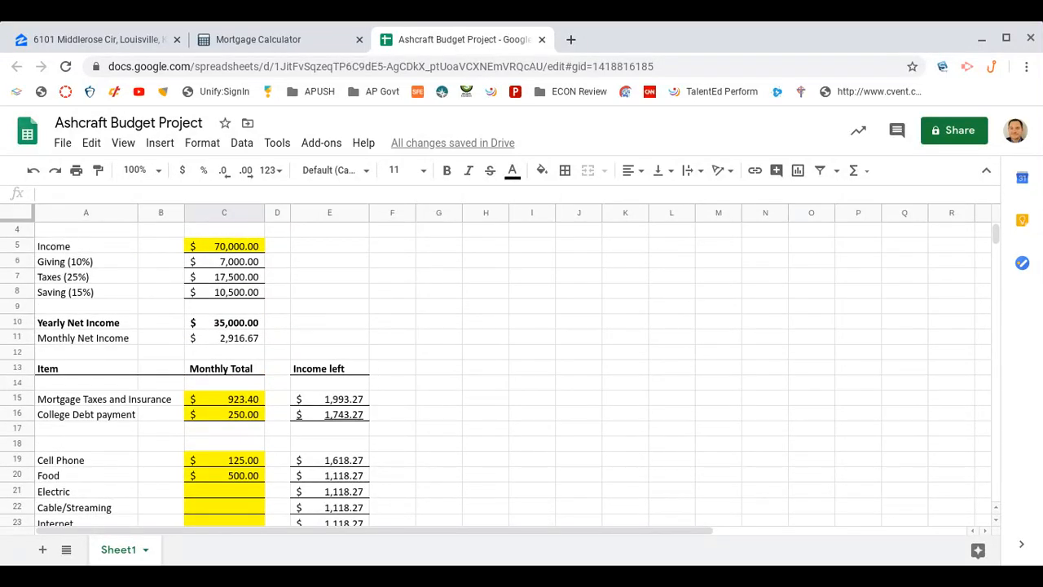
scroll(496, 376, down, 3)
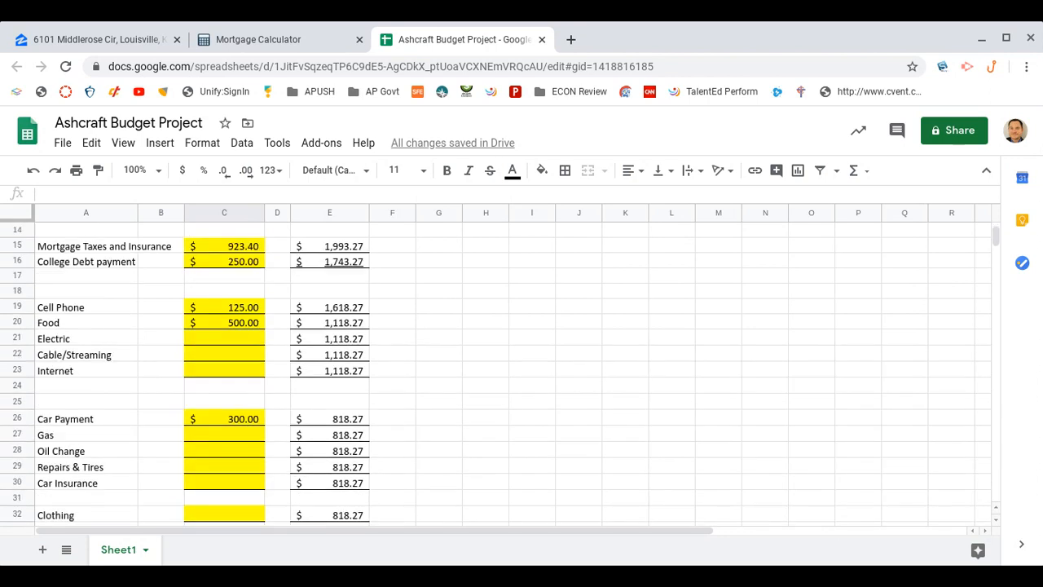
scroll(496, 376, down, 4)
scroll(496, 376, up, 7)
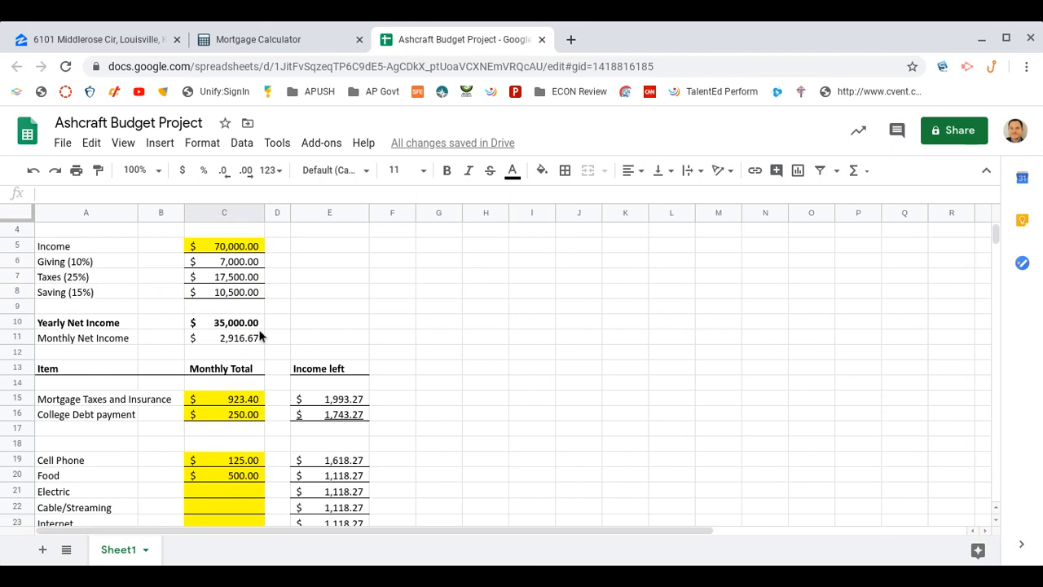
scroll(400, 342, down, 8)
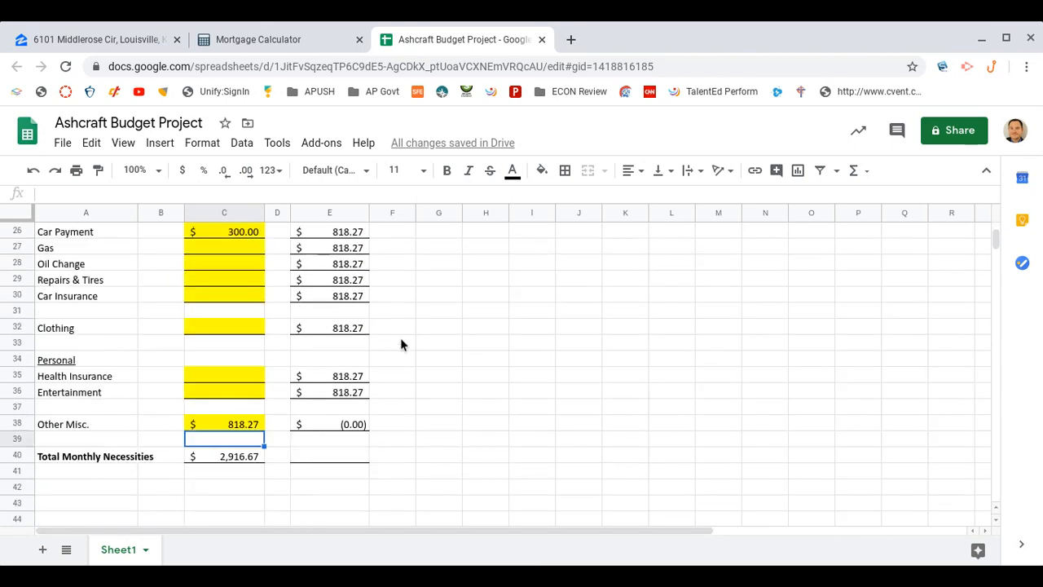
scroll(426, 363, up, 10)
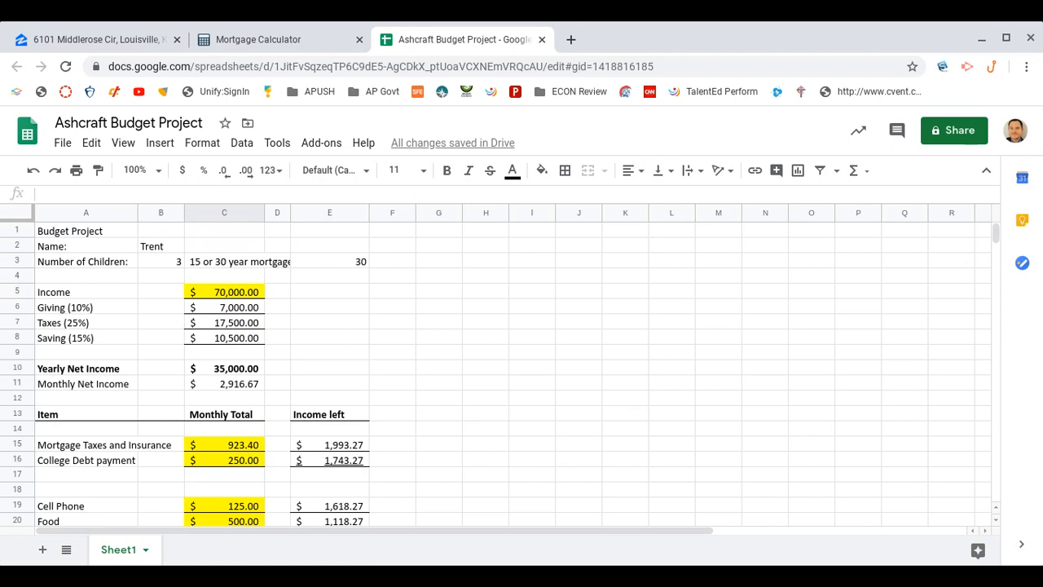
- Check the loan figures in the Mortgage Calculator and the house price on Zillow, and go back to the budget sheet
click(275, 42)
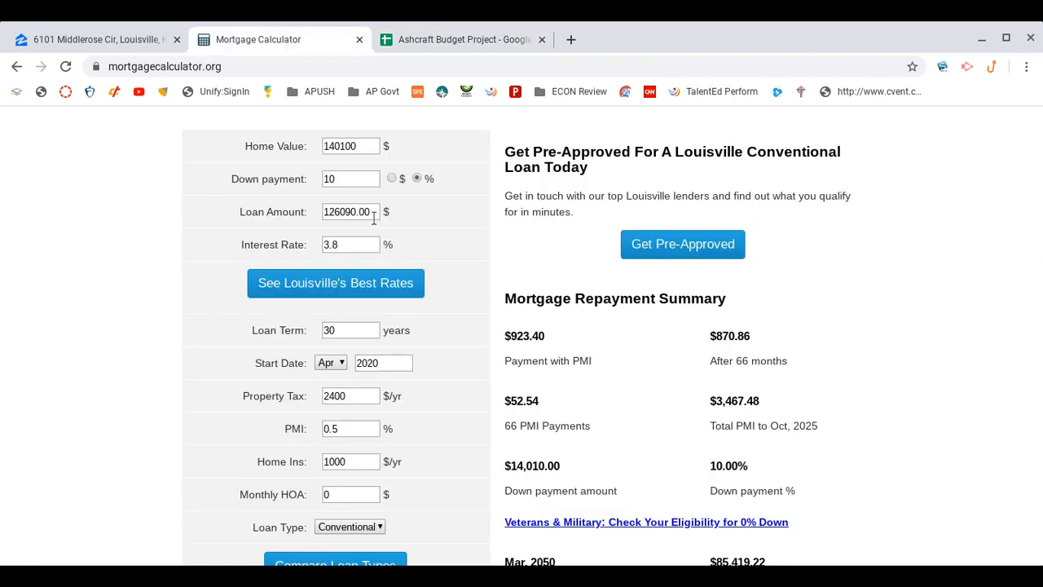
click(32, 41)
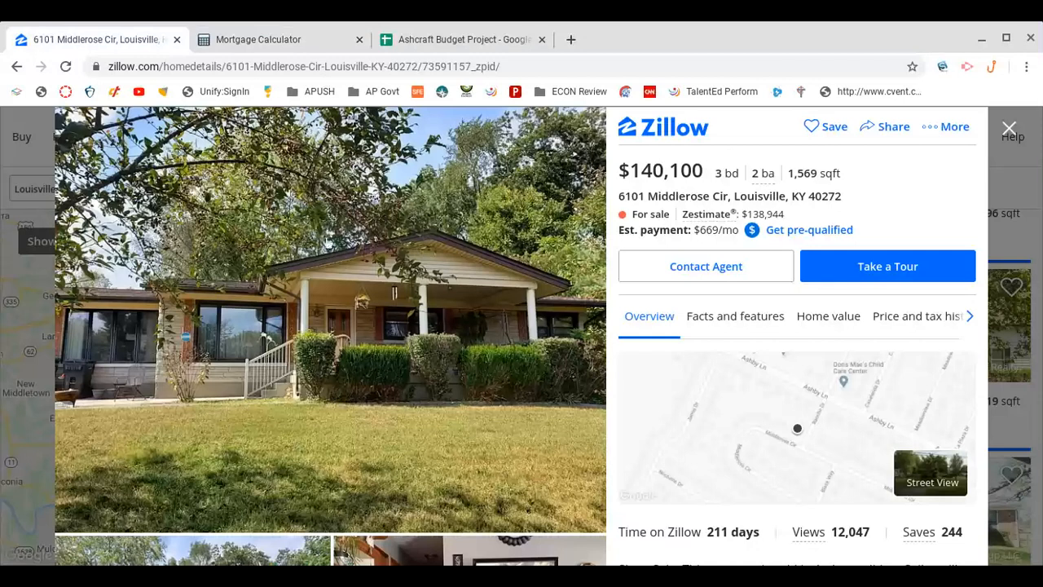
click(504, 39)
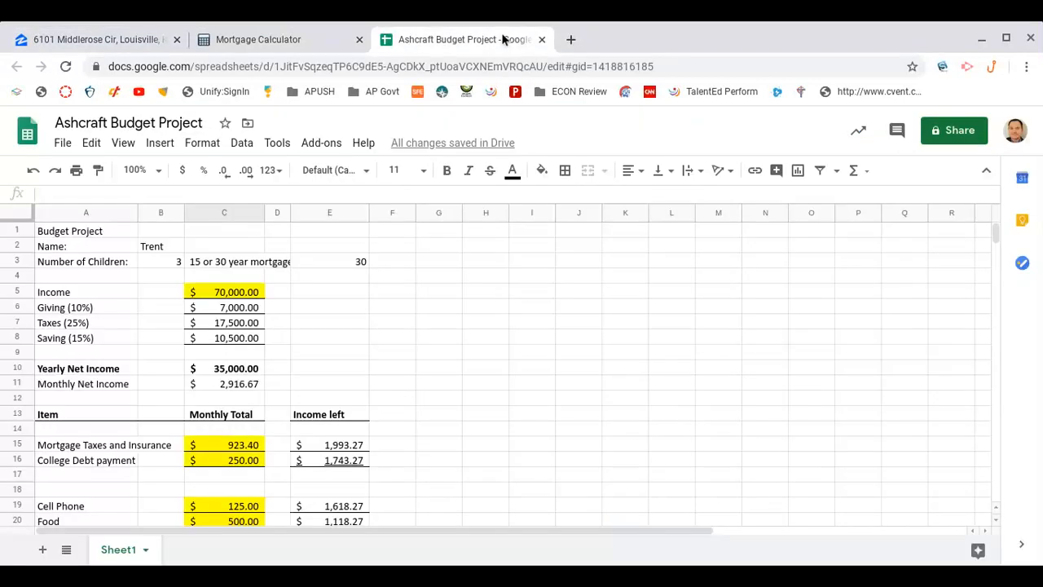